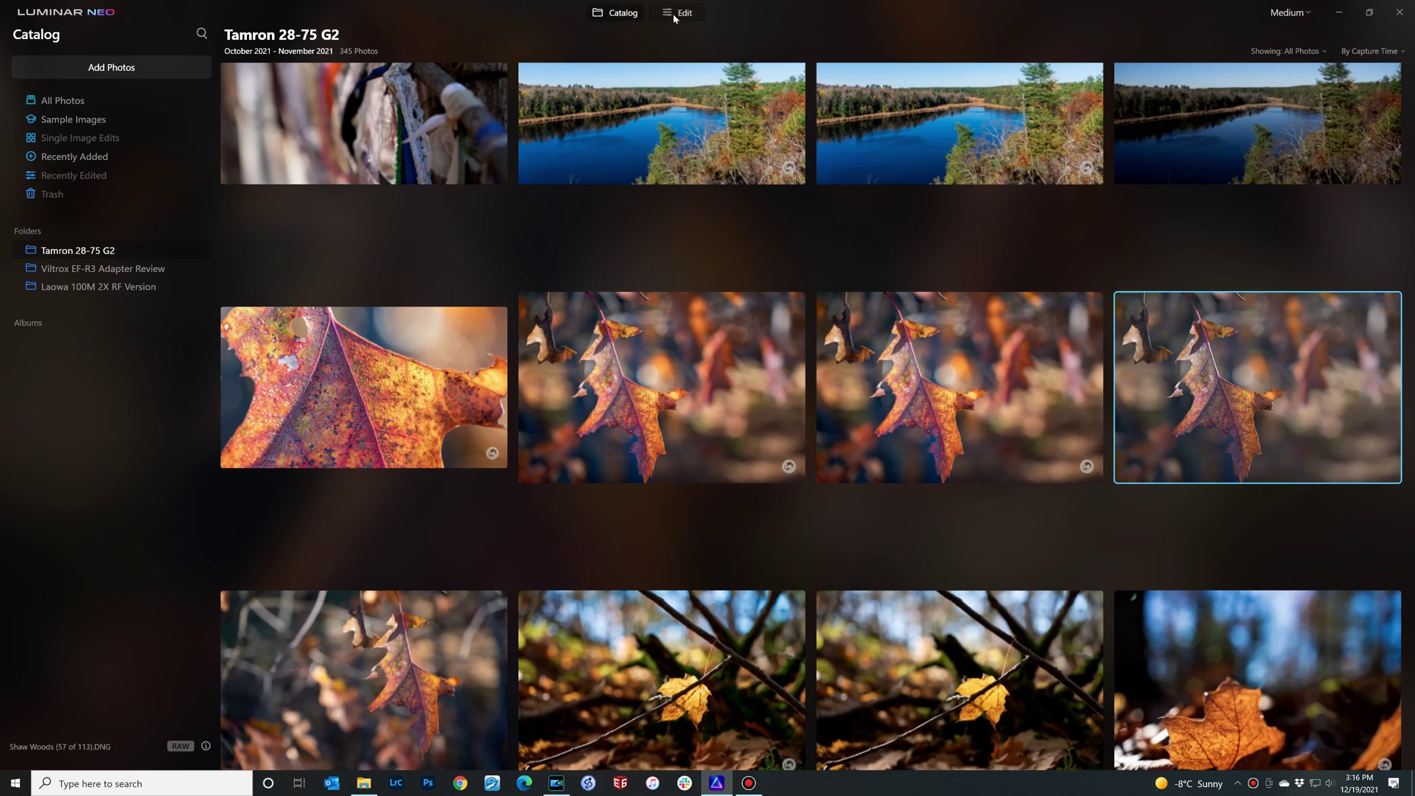
Open the selected autumn oak leaf photo in the Edit workspace
click(681, 13)
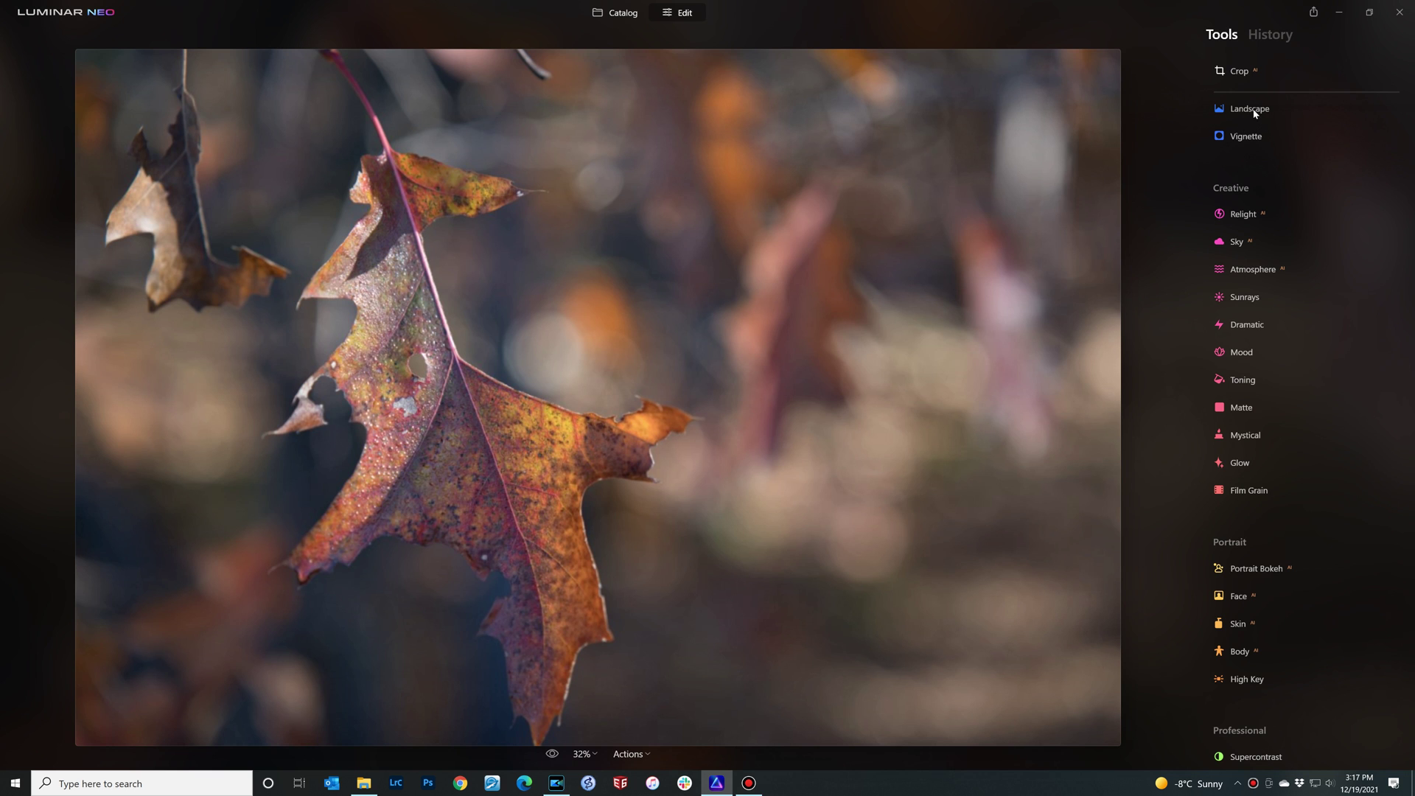
Look through the Develop and Enhance tools, then expand Erase for the snowy power-line photo
scroll(1255, 112, up, 5)
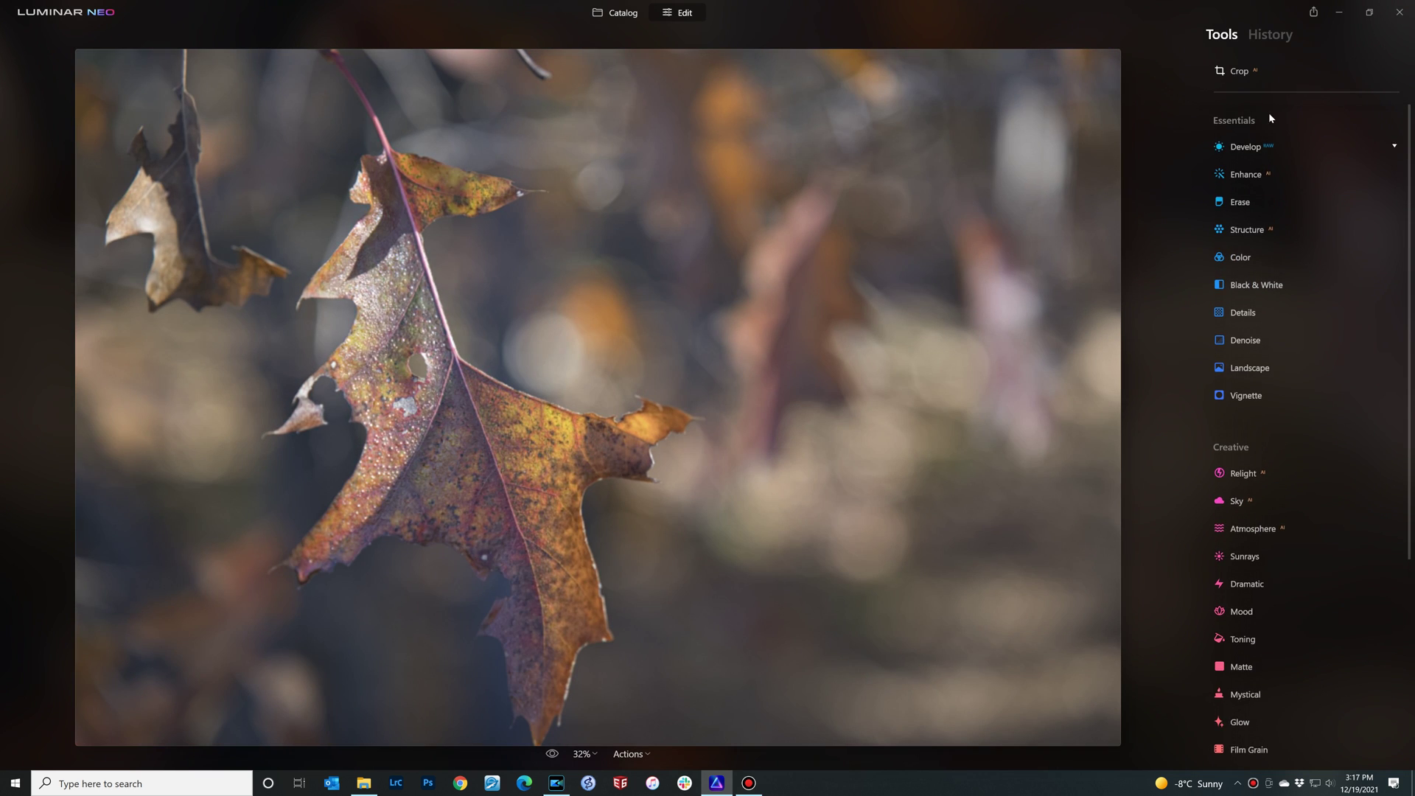
click(1247, 147)
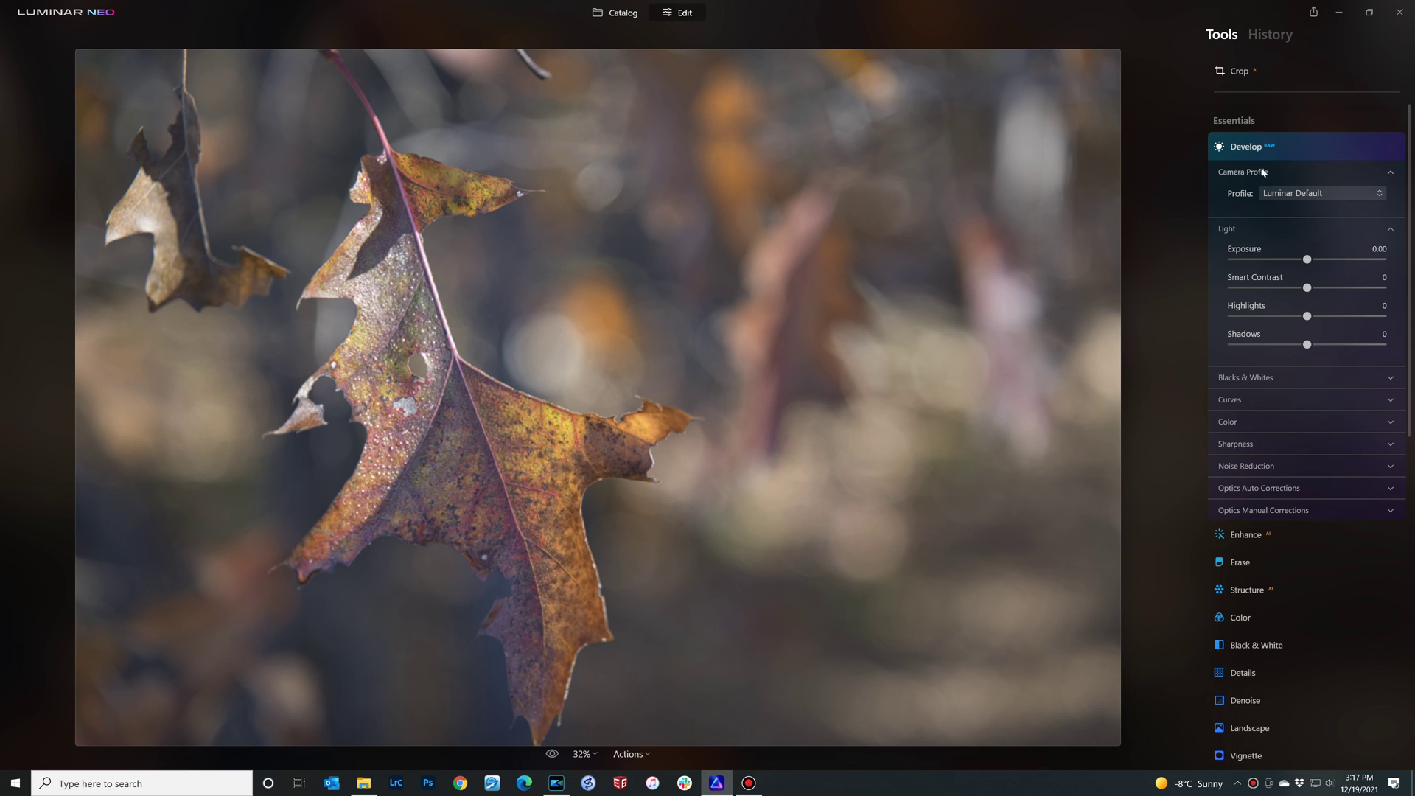
click(1391, 172)
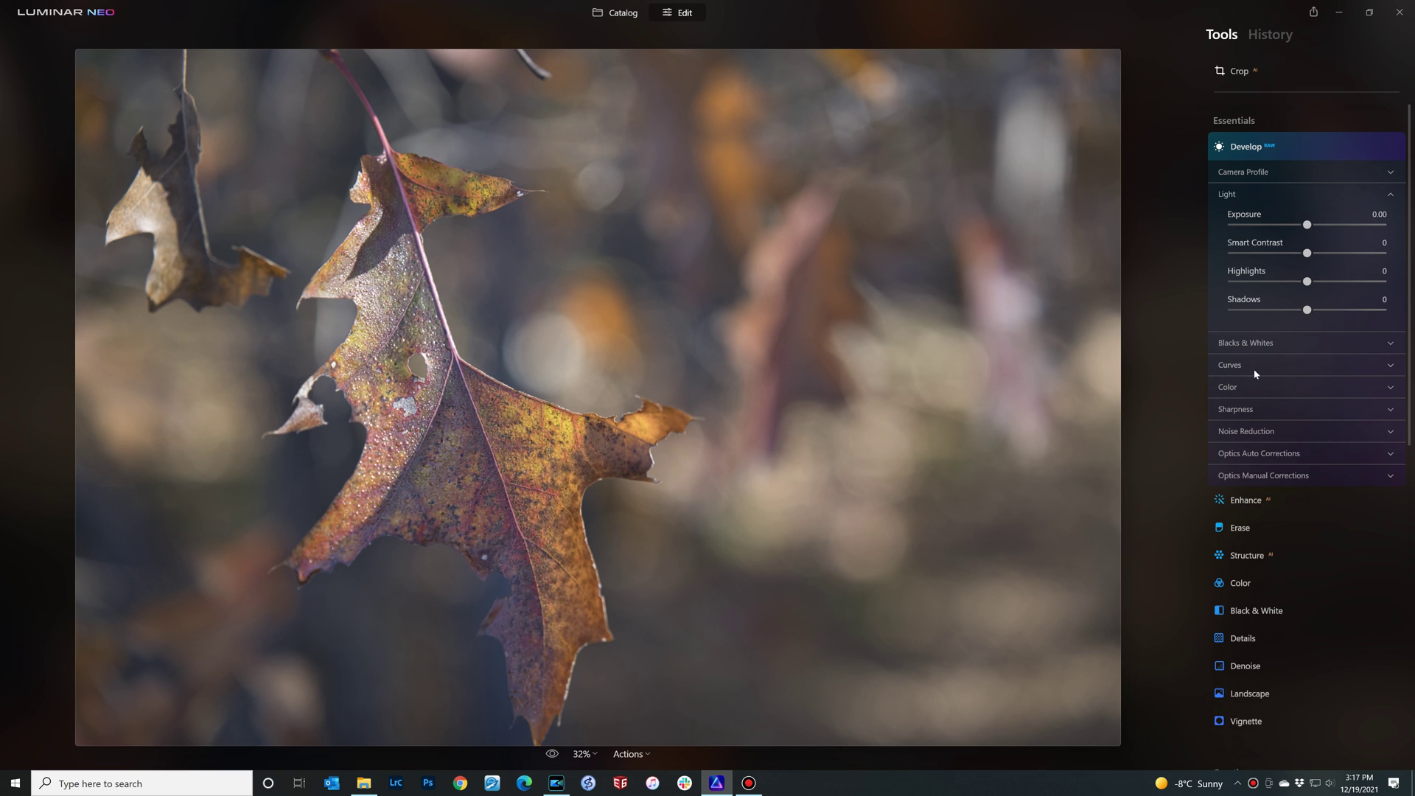
click(1247, 500)
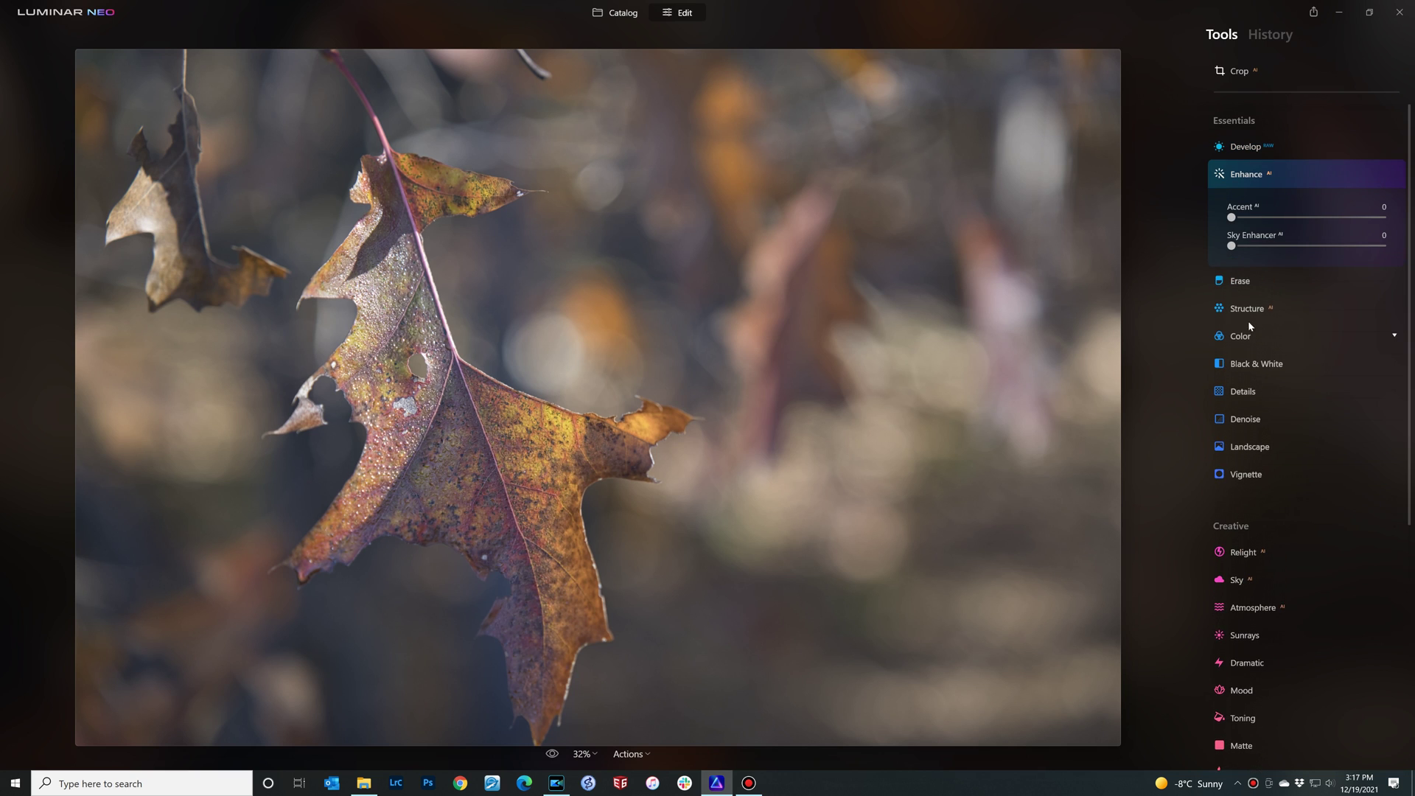
click(1245, 290)
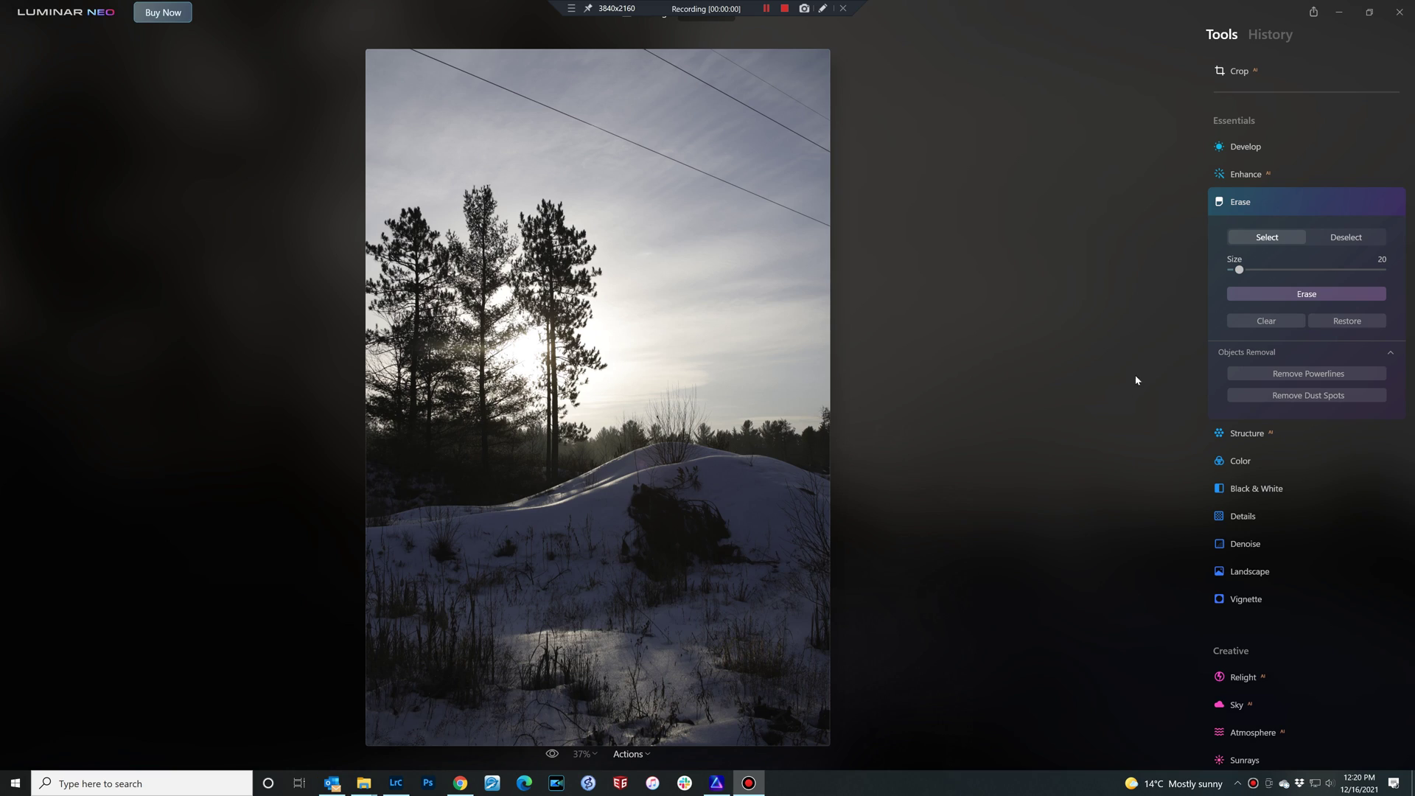
Auto-remove the power lines from the snowy hillside and check the result at 100%
click(1300, 375)
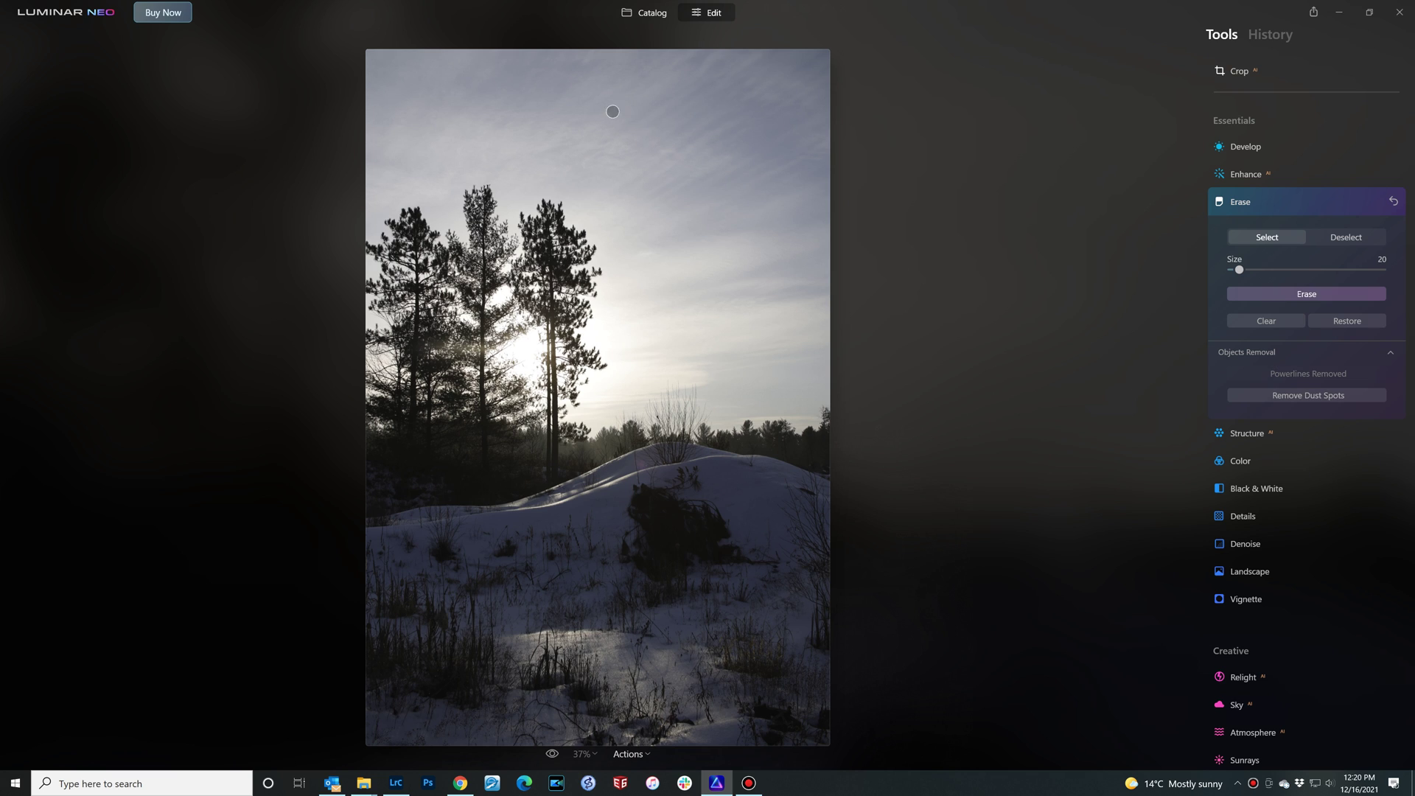
key(ctrl+equal)
key(ctrl+equal)
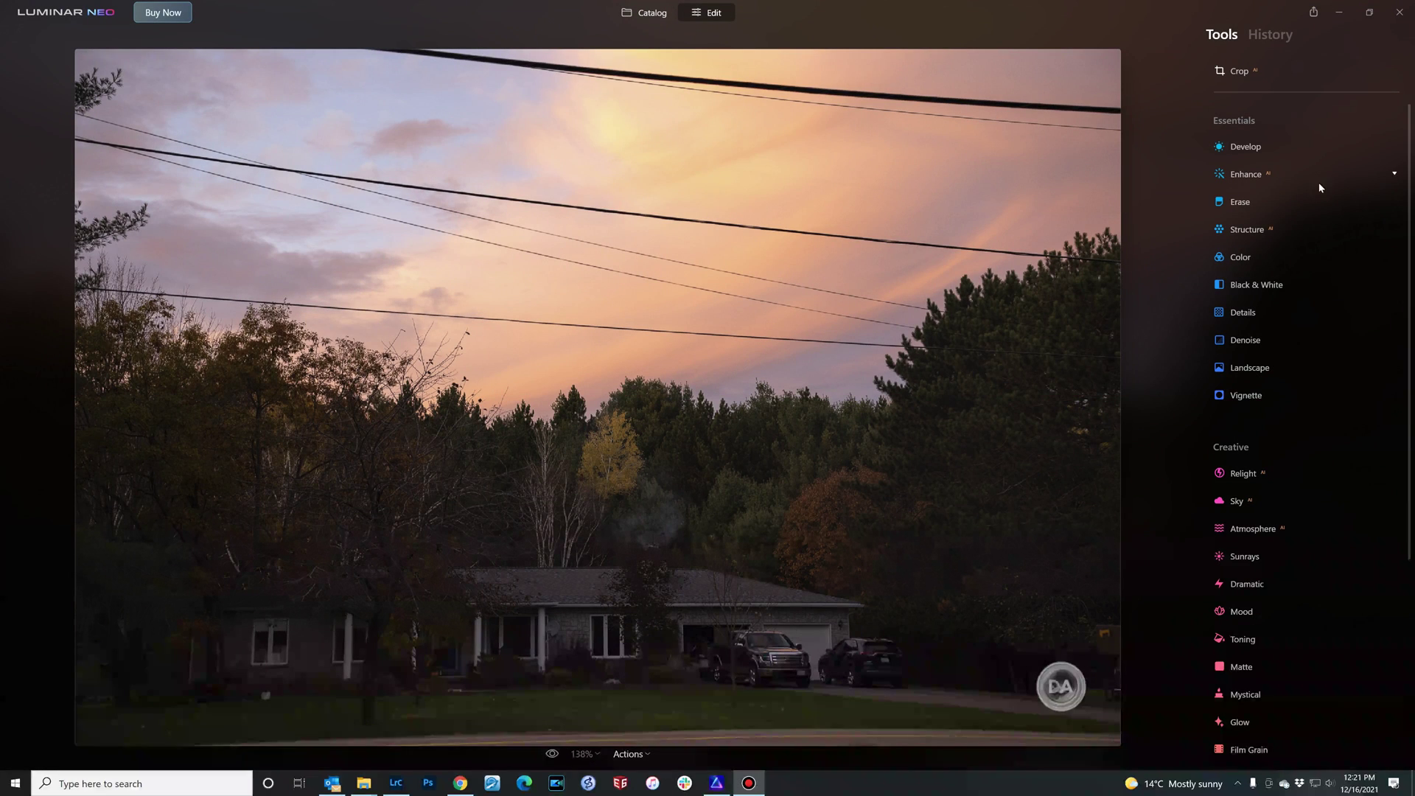
Remove the sunset sky's power lines, then brush over and erase the leftover wire fragments
click(1395, 205)
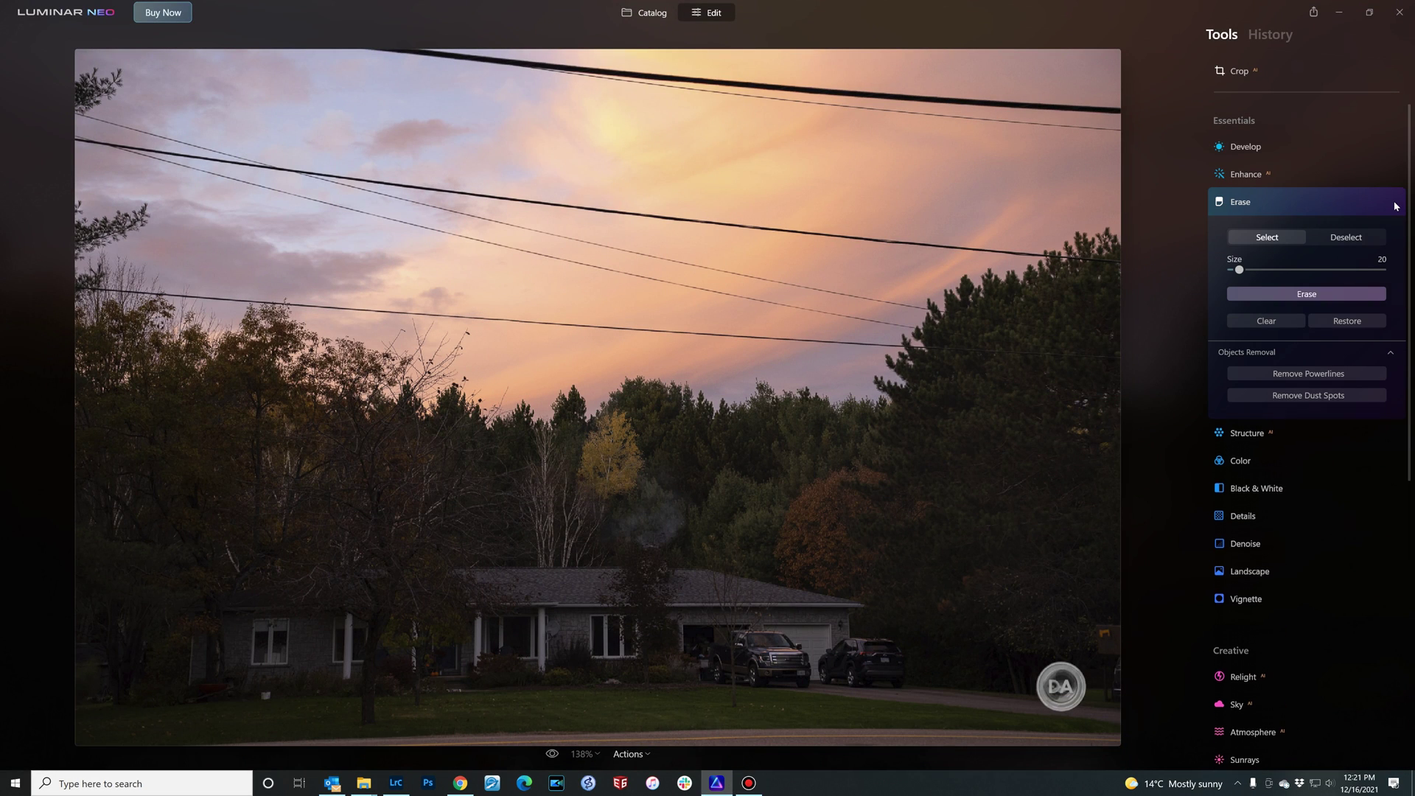
click(1309, 376)
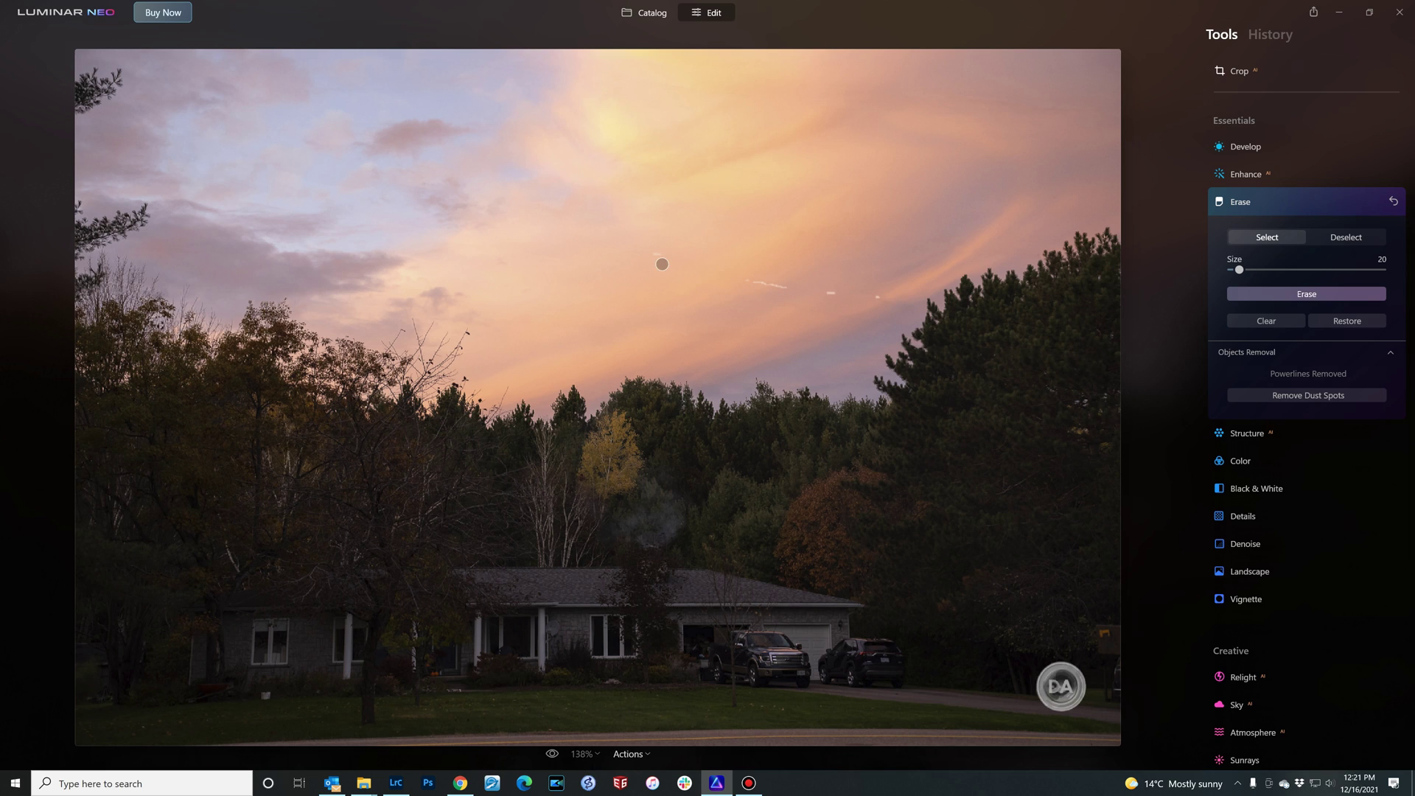
drag(653, 257, 668, 255)
drag(745, 278, 883, 296)
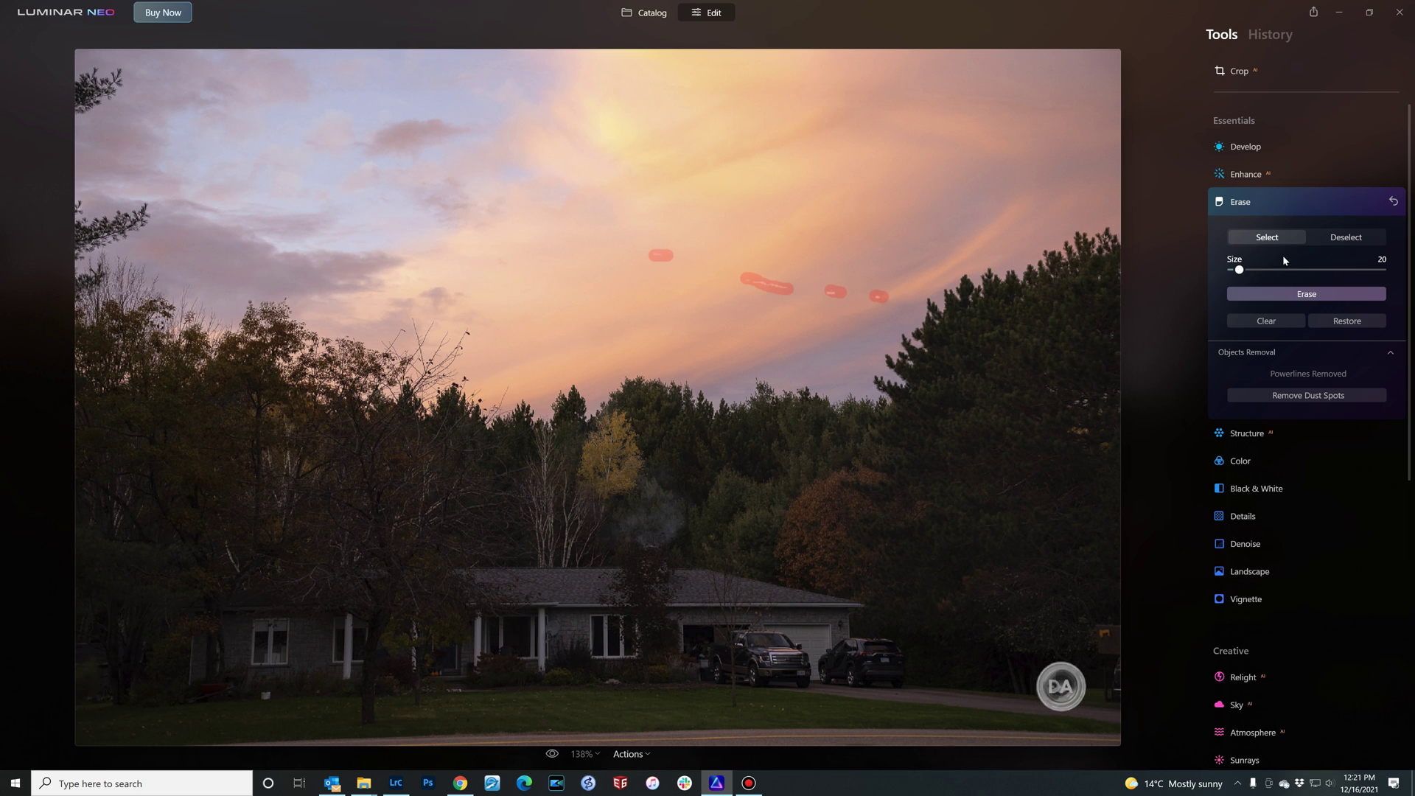
click(1268, 298)
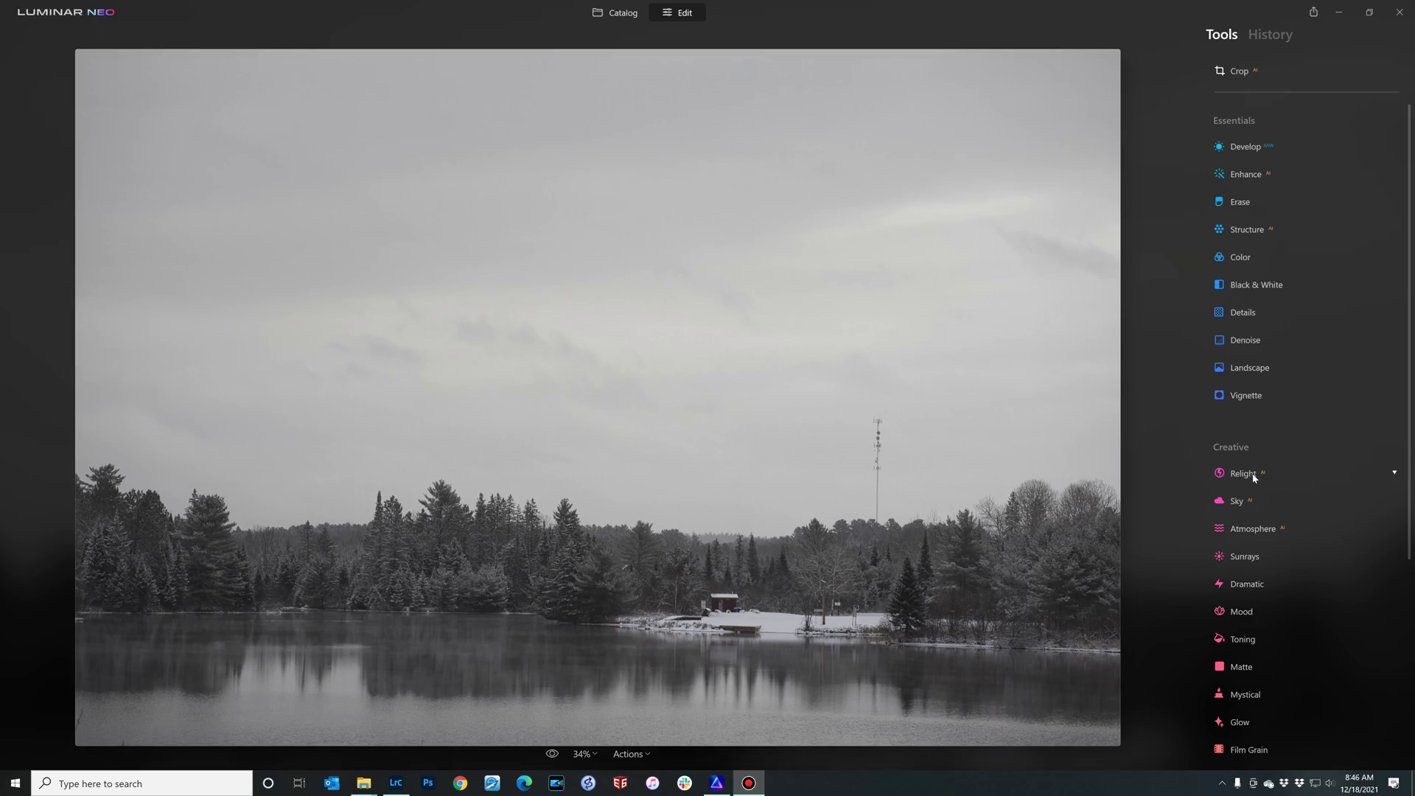
Relight the snowy lake with Brightness Near -37, Brightness Far 65 and Depth 22
click(1253, 477)
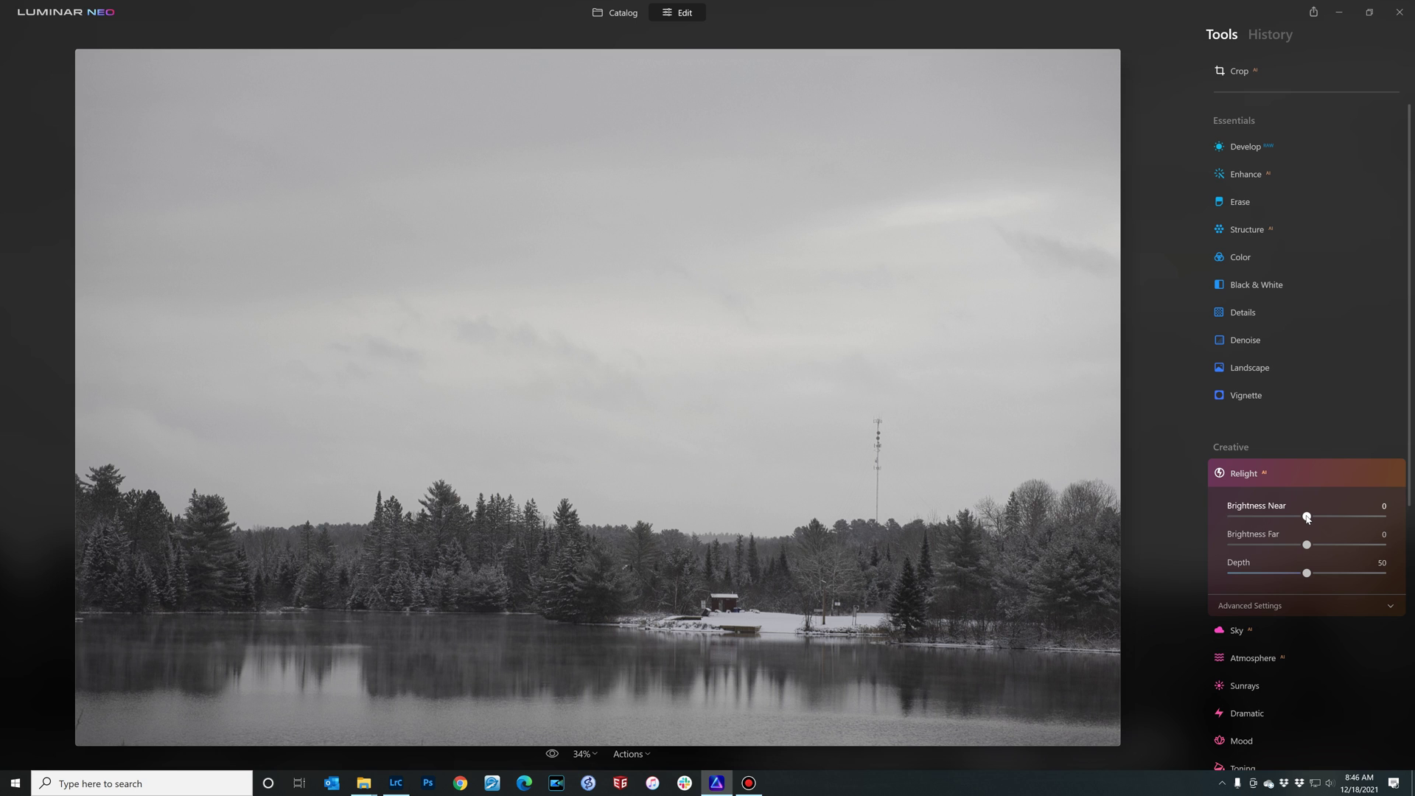
drag(1307, 519, 1319, 545)
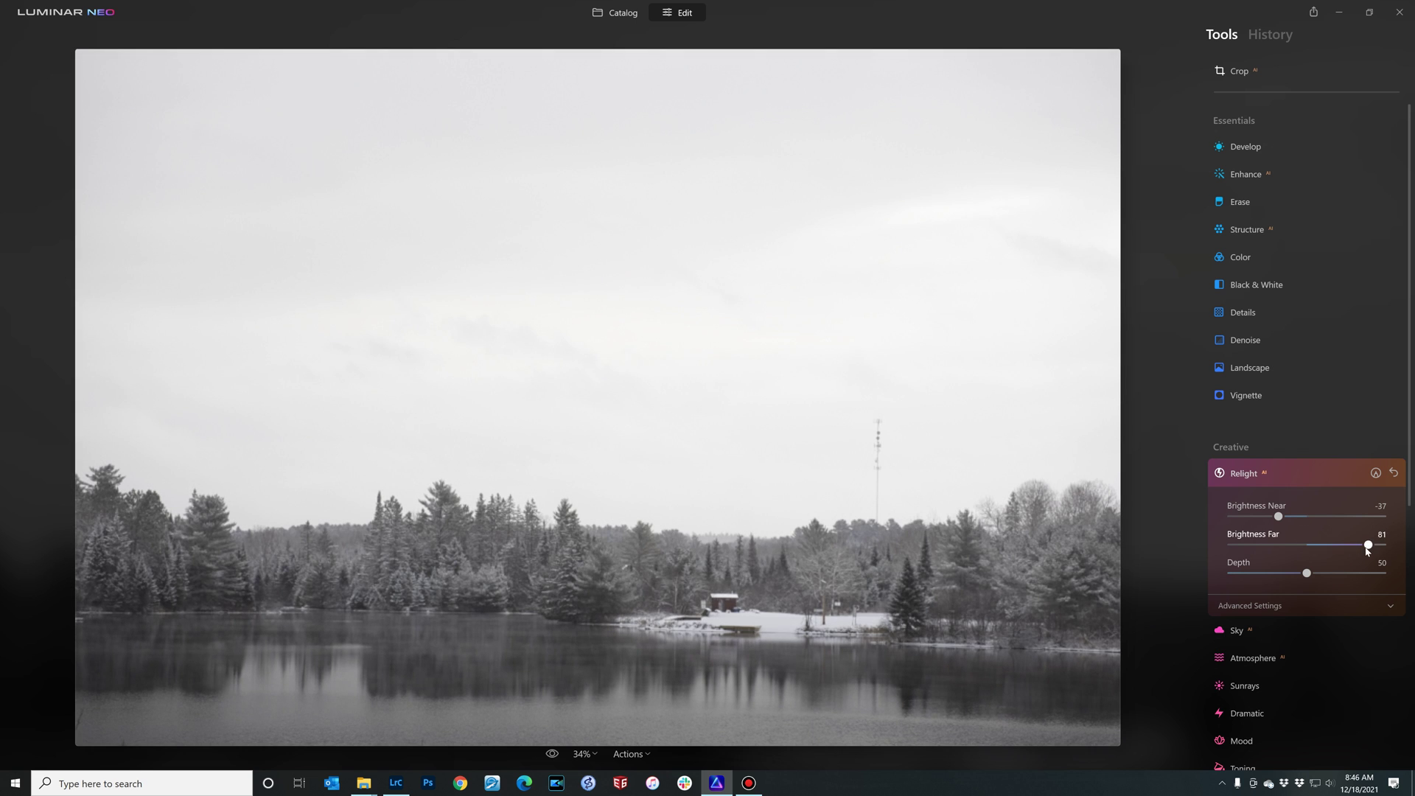
click(1363, 547)
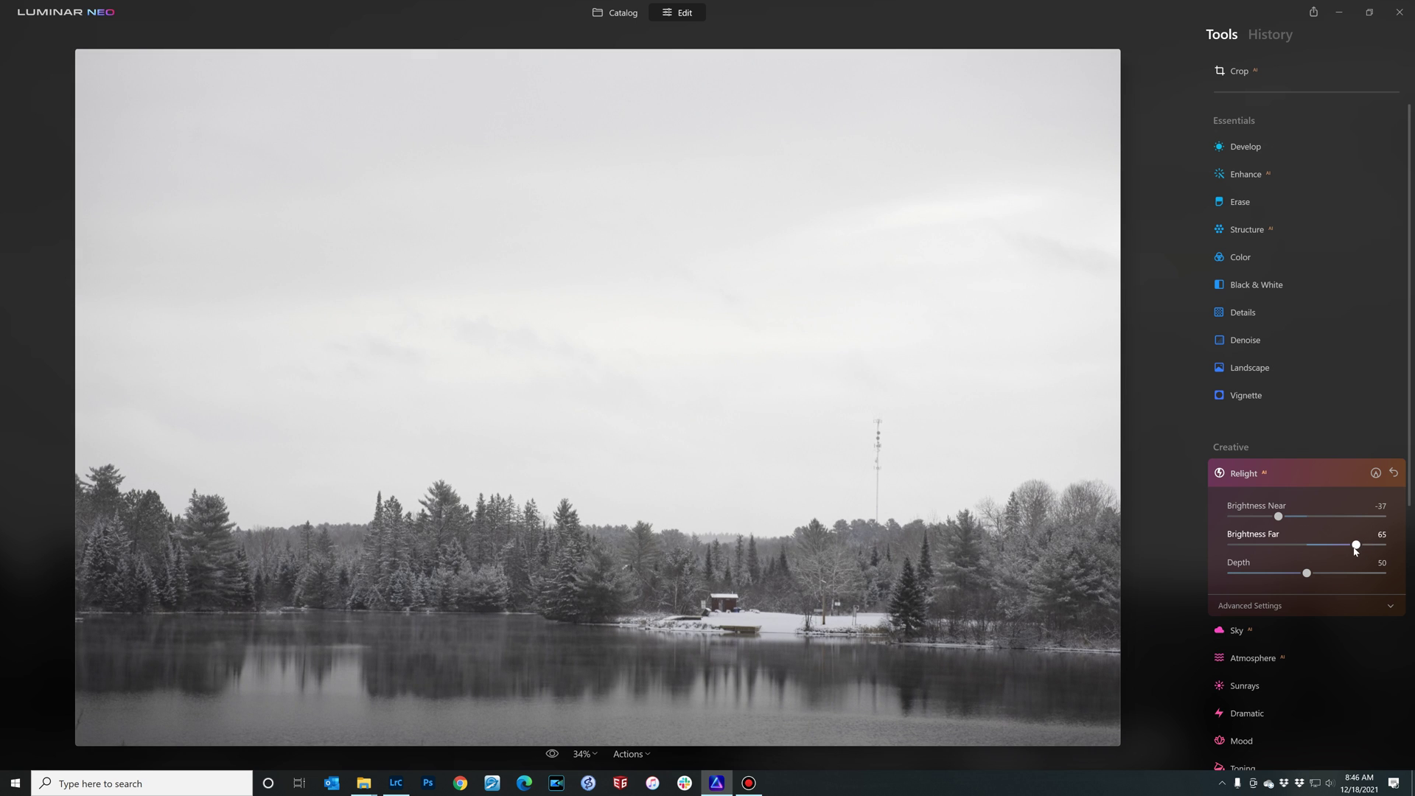
drag(1306, 573, 1279, 575)
click(1260, 578)
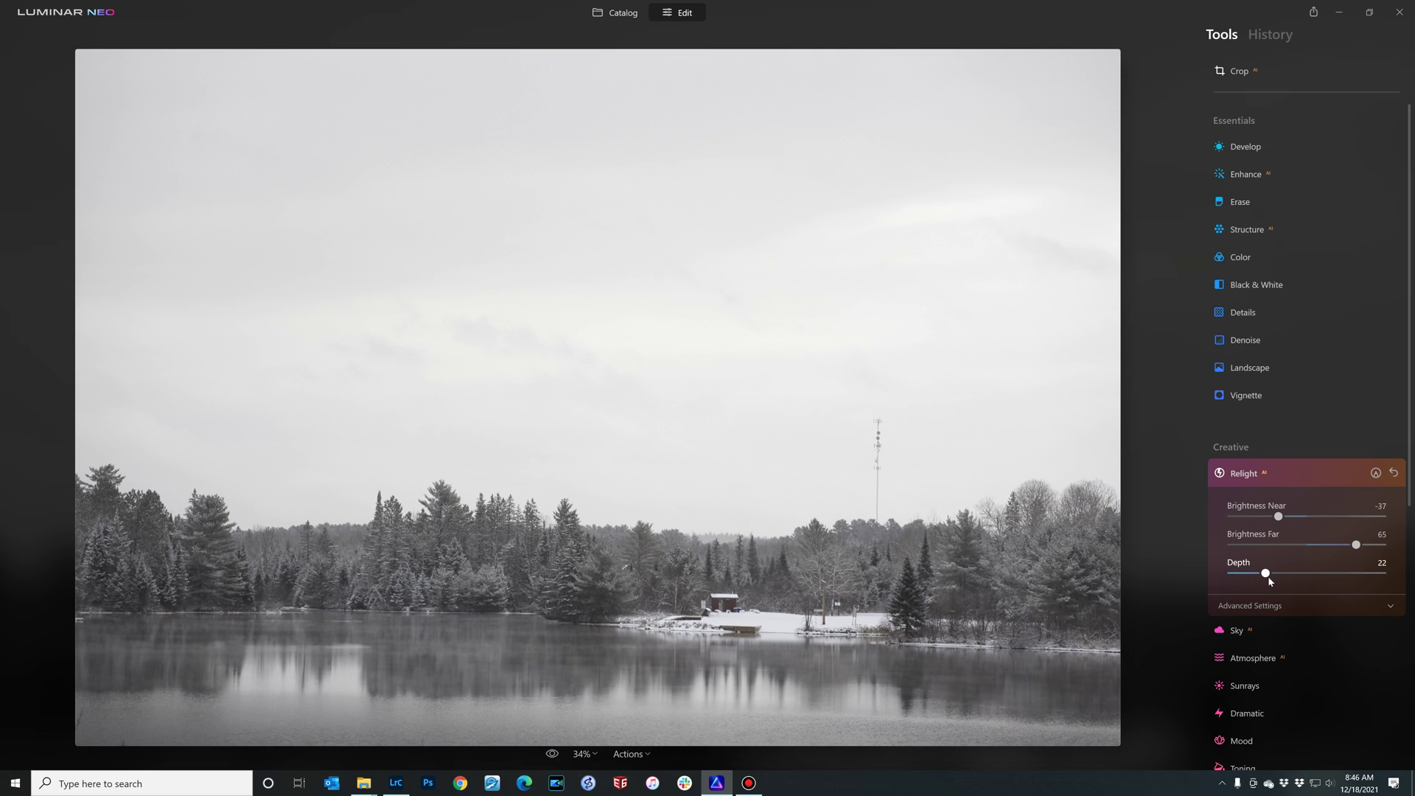
click(1269, 580)
drag(1269, 580, 1267, 581)
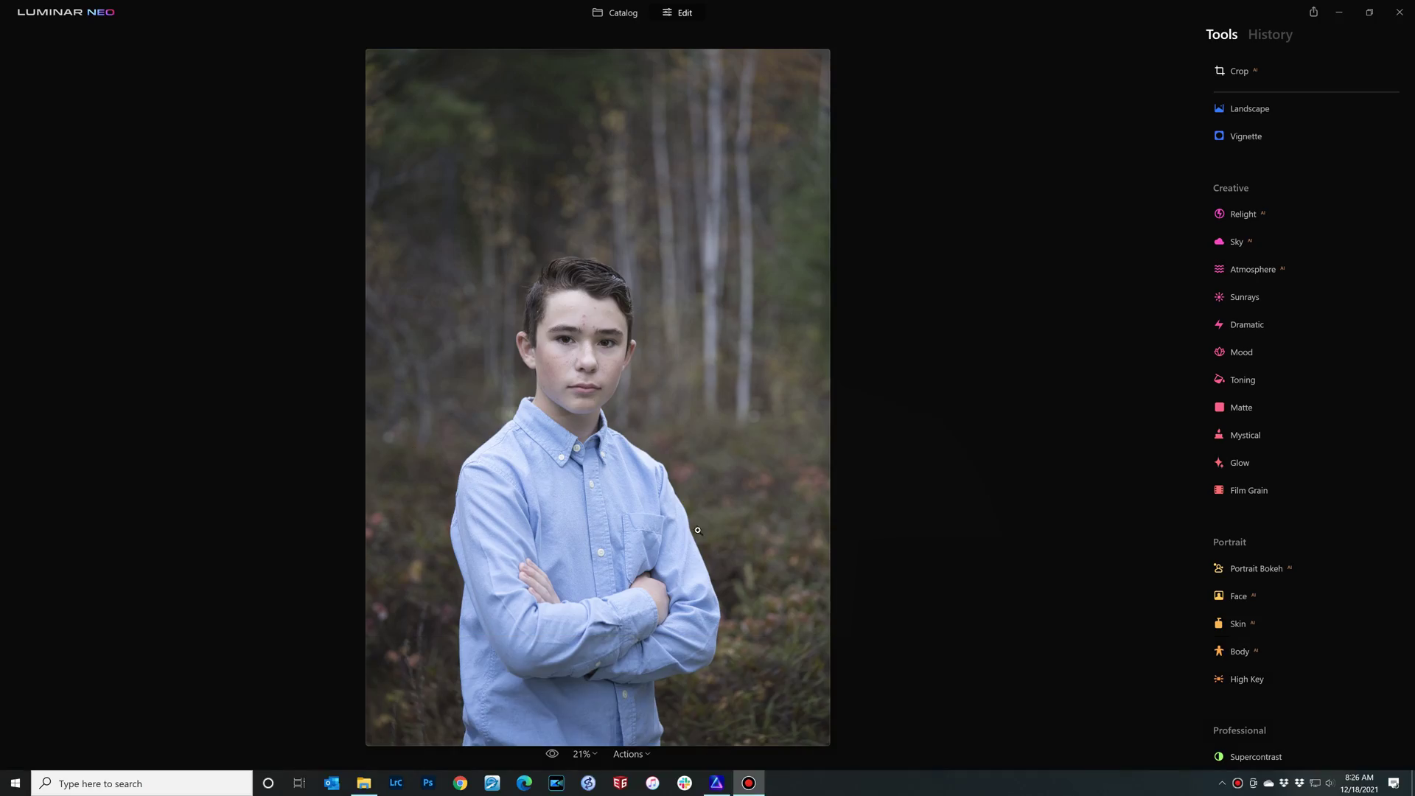
Blur the forest behind the boy: Amount 100, background Brightness 15, Depth Correction -92, Warmth 6
click(1267, 569)
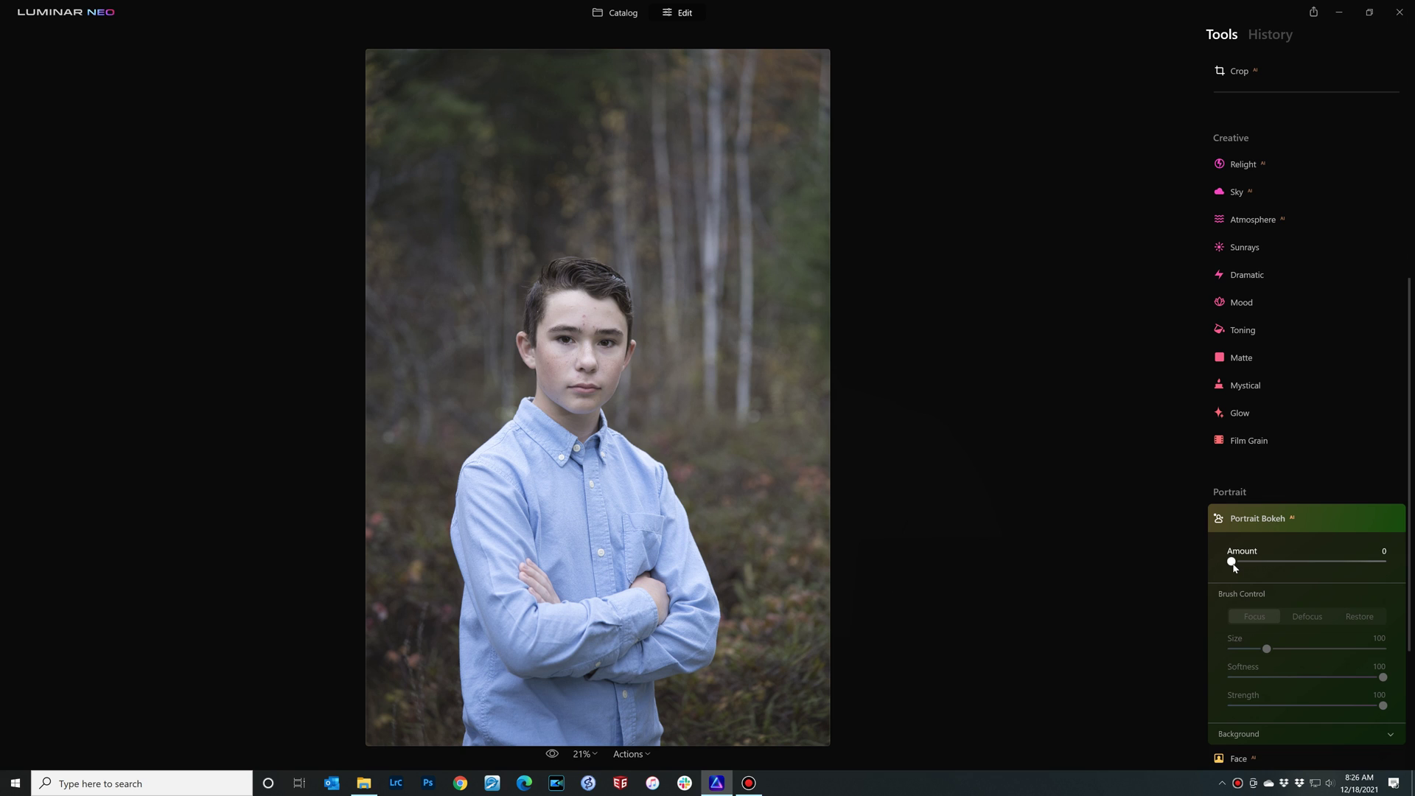
drag(1231, 562, 1386, 562)
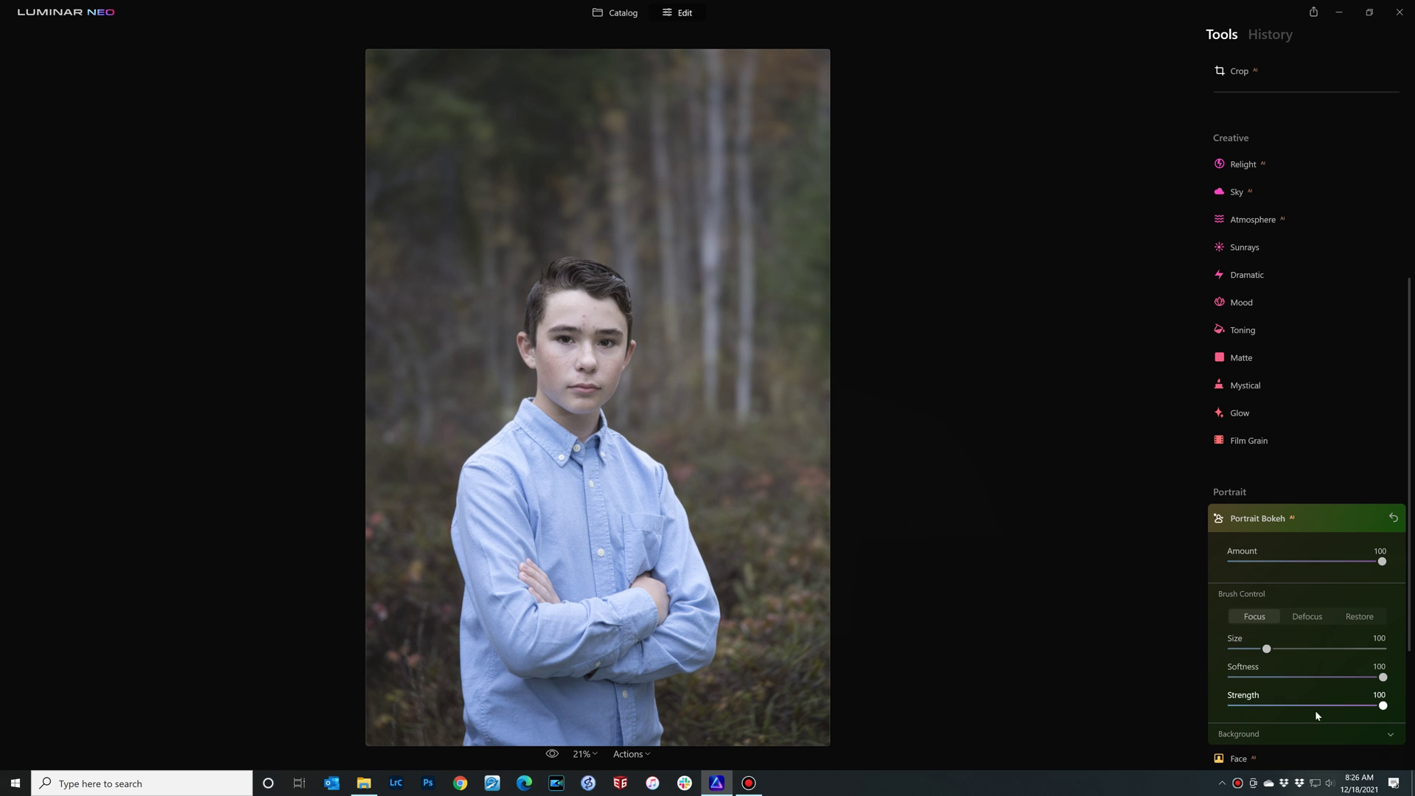
scroll(1308, 639, down, 1)
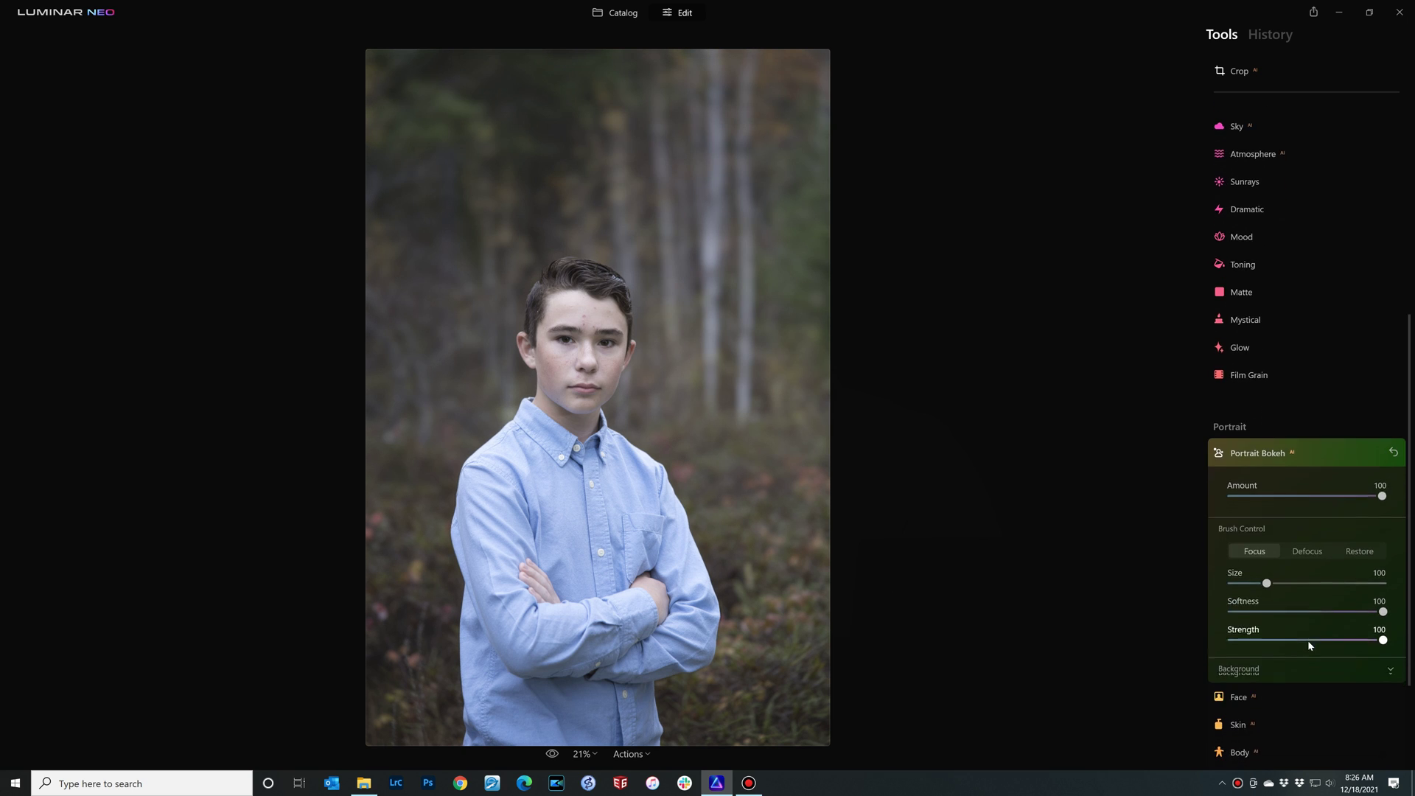
click(1323, 659)
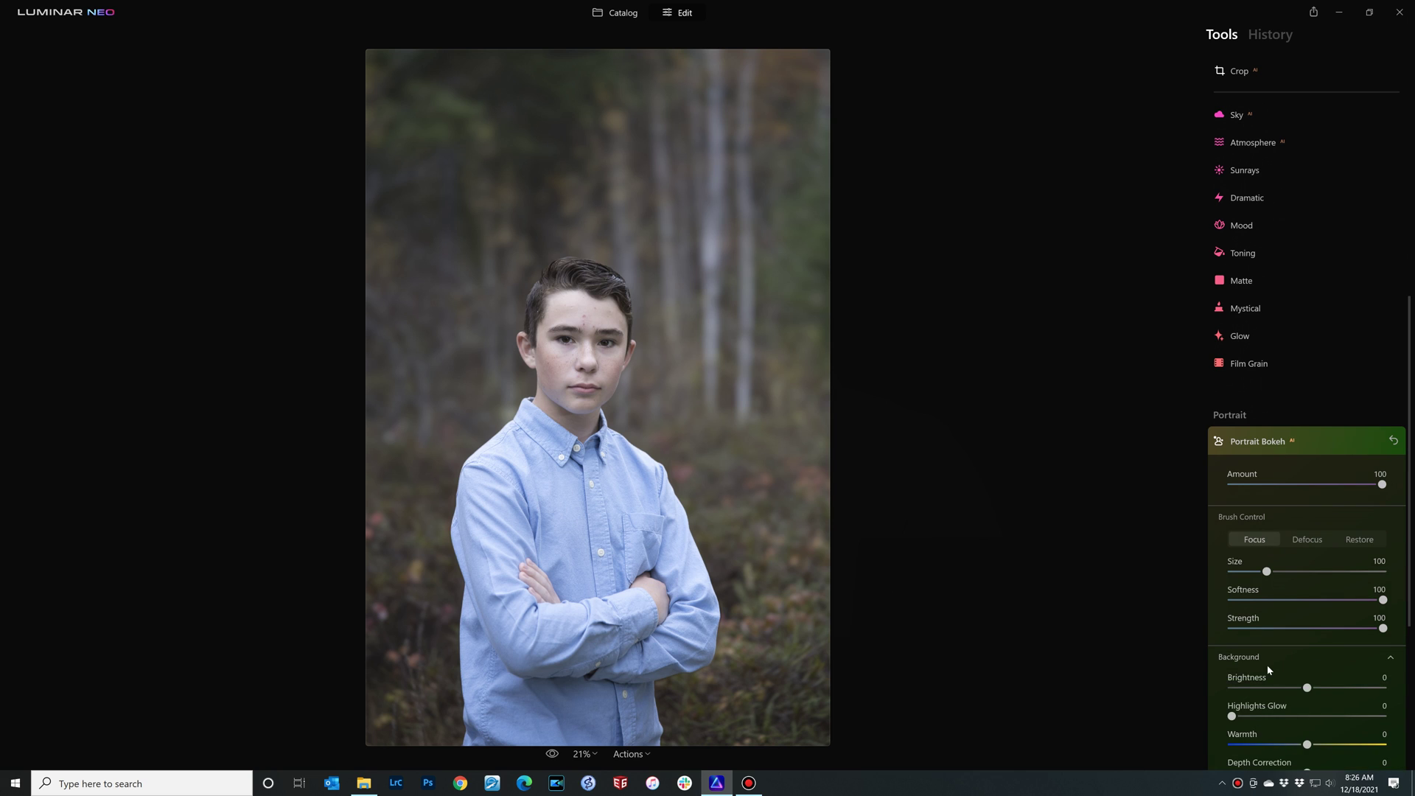
scroll(1268, 669, down, 2)
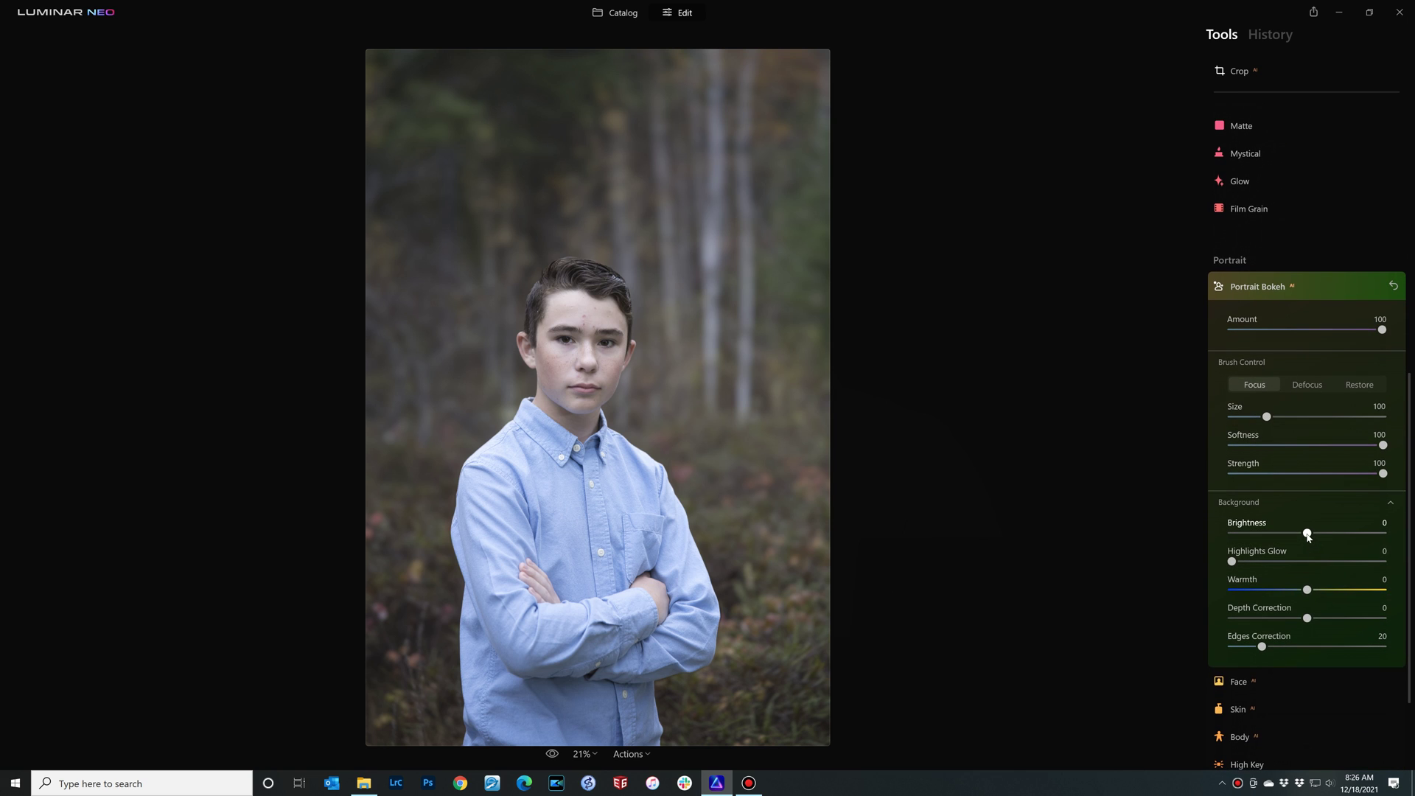
drag(1308, 537, 1320, 538)
drag(1308, 620, 1237, 631)
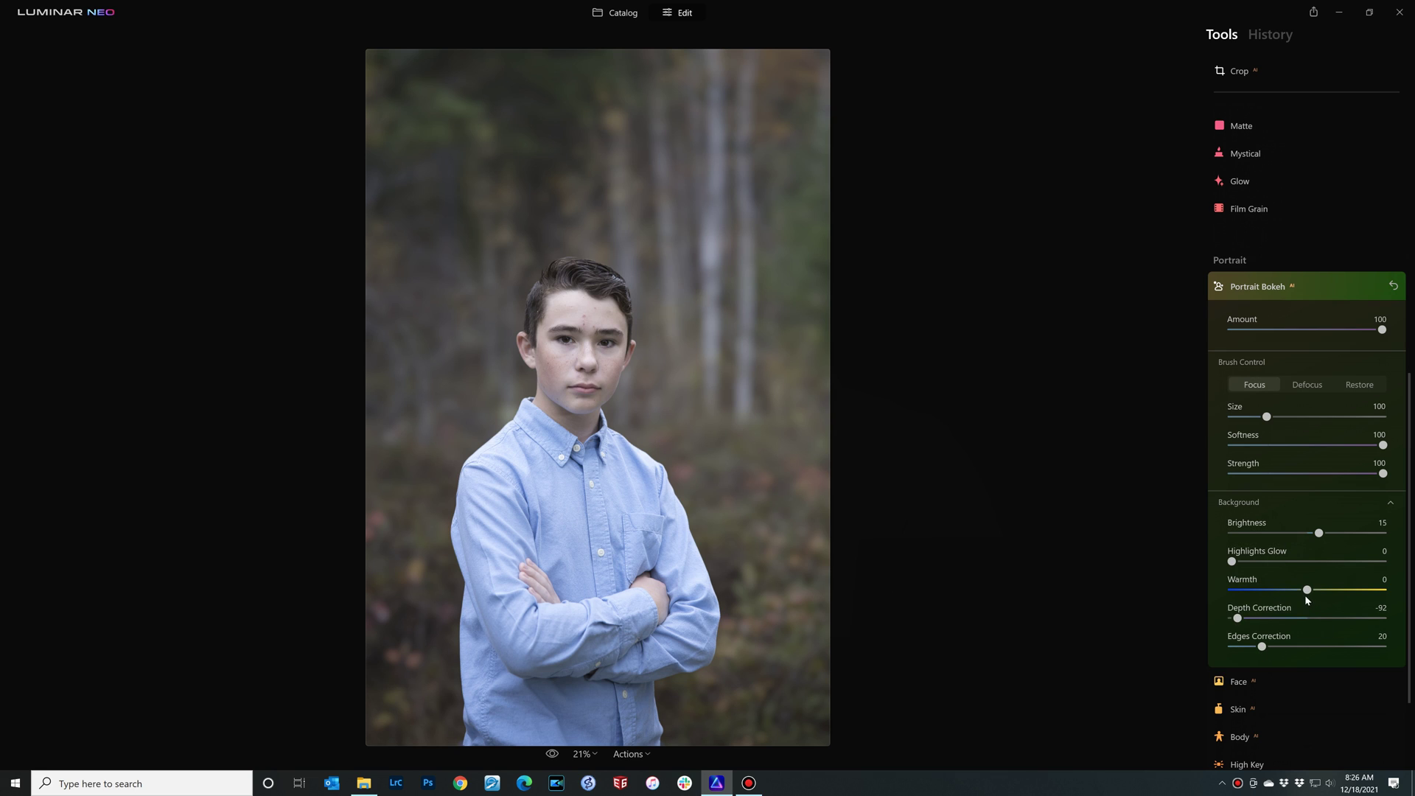
drag(1306, 590, 1313, 596)
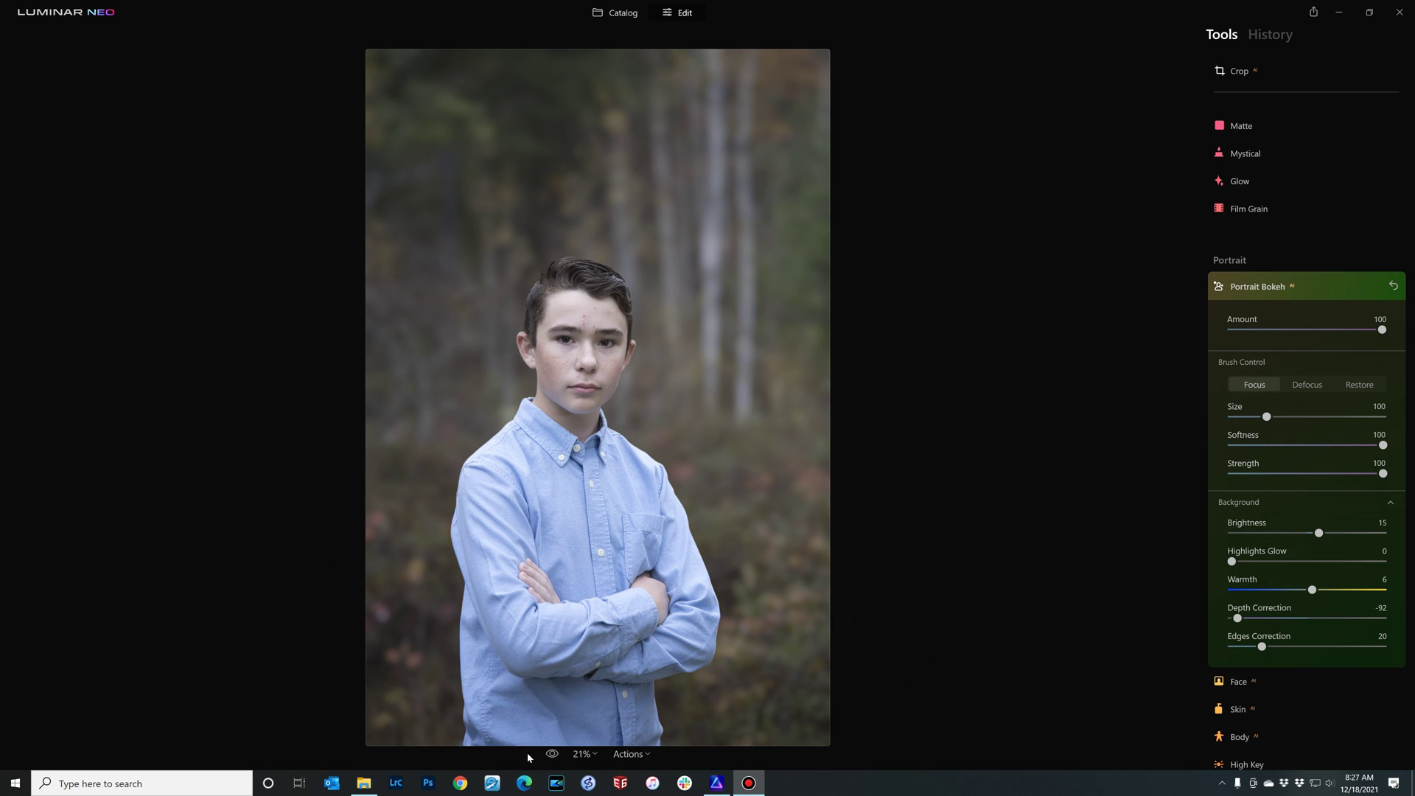
click(553, 755)
click(552, 754)
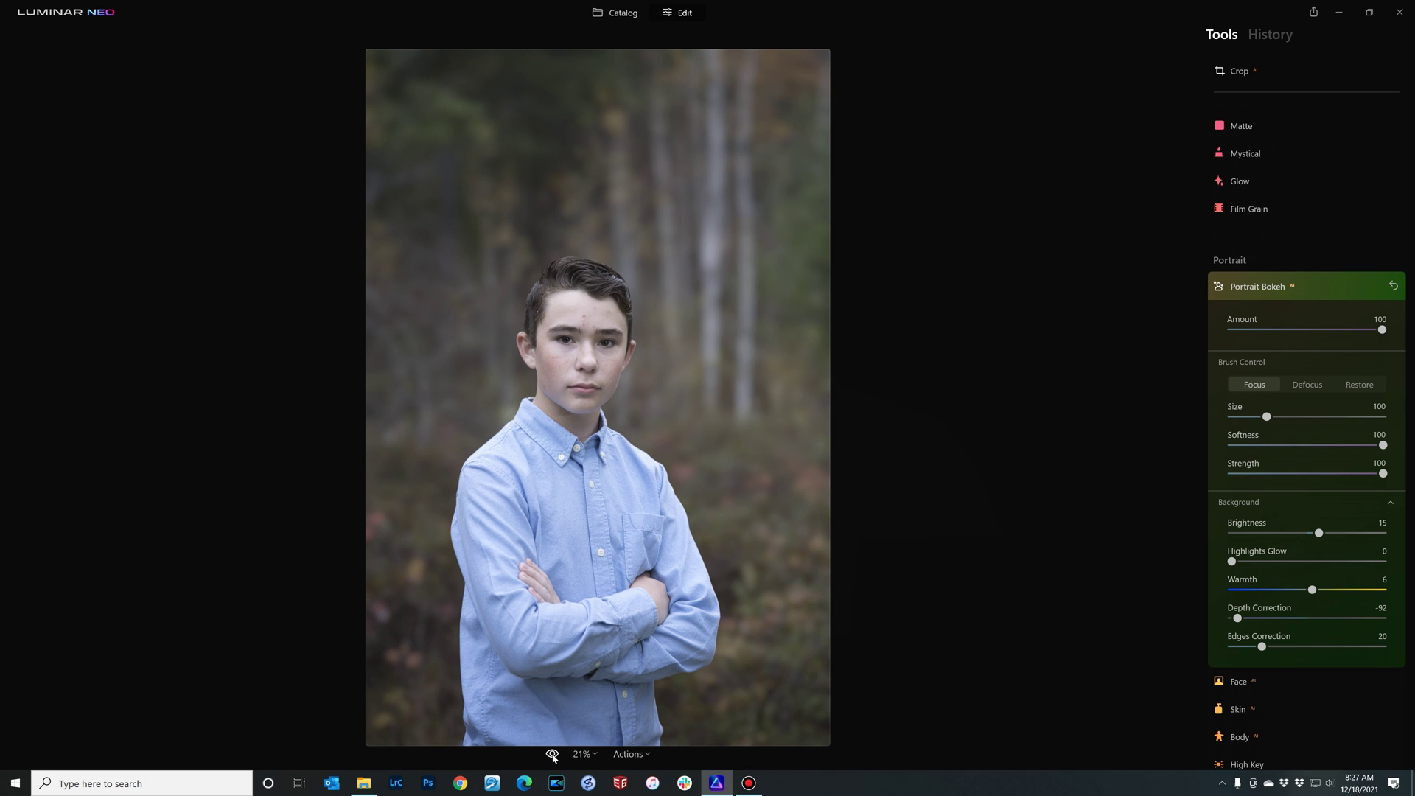
click(553, 755)
click(553, 754)
click(553, 755)
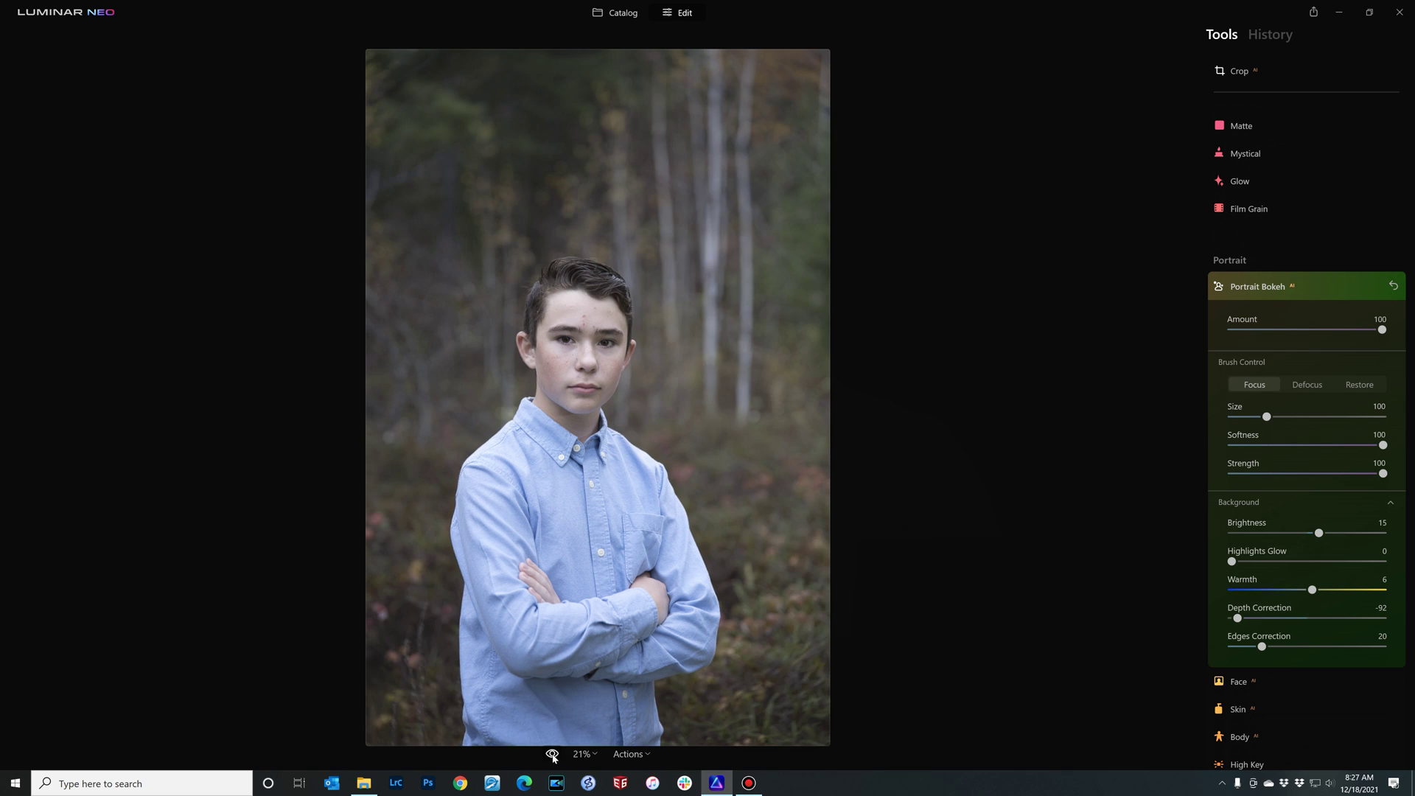
click(553, 755)
click(552, 754)
click(553, 754)
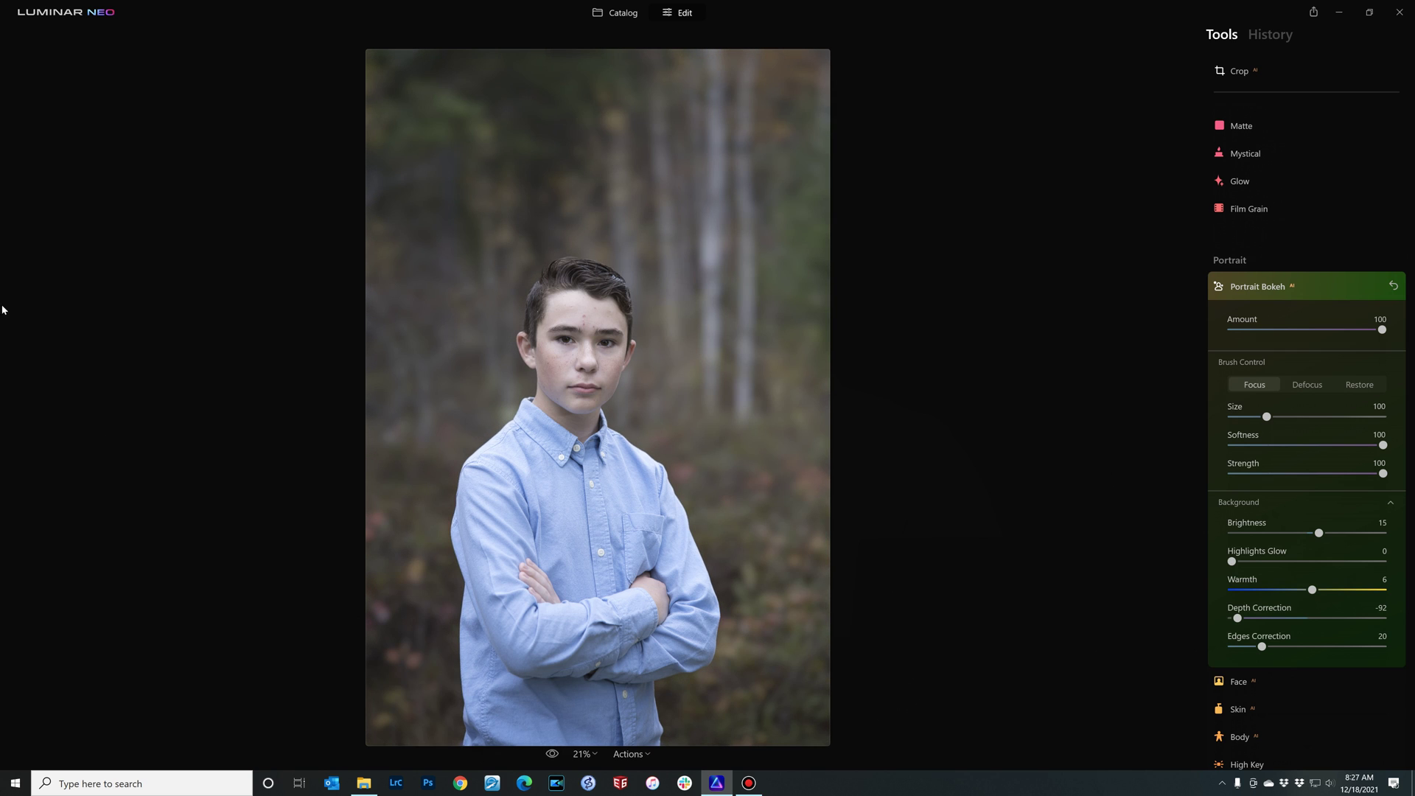
click(553, 755)
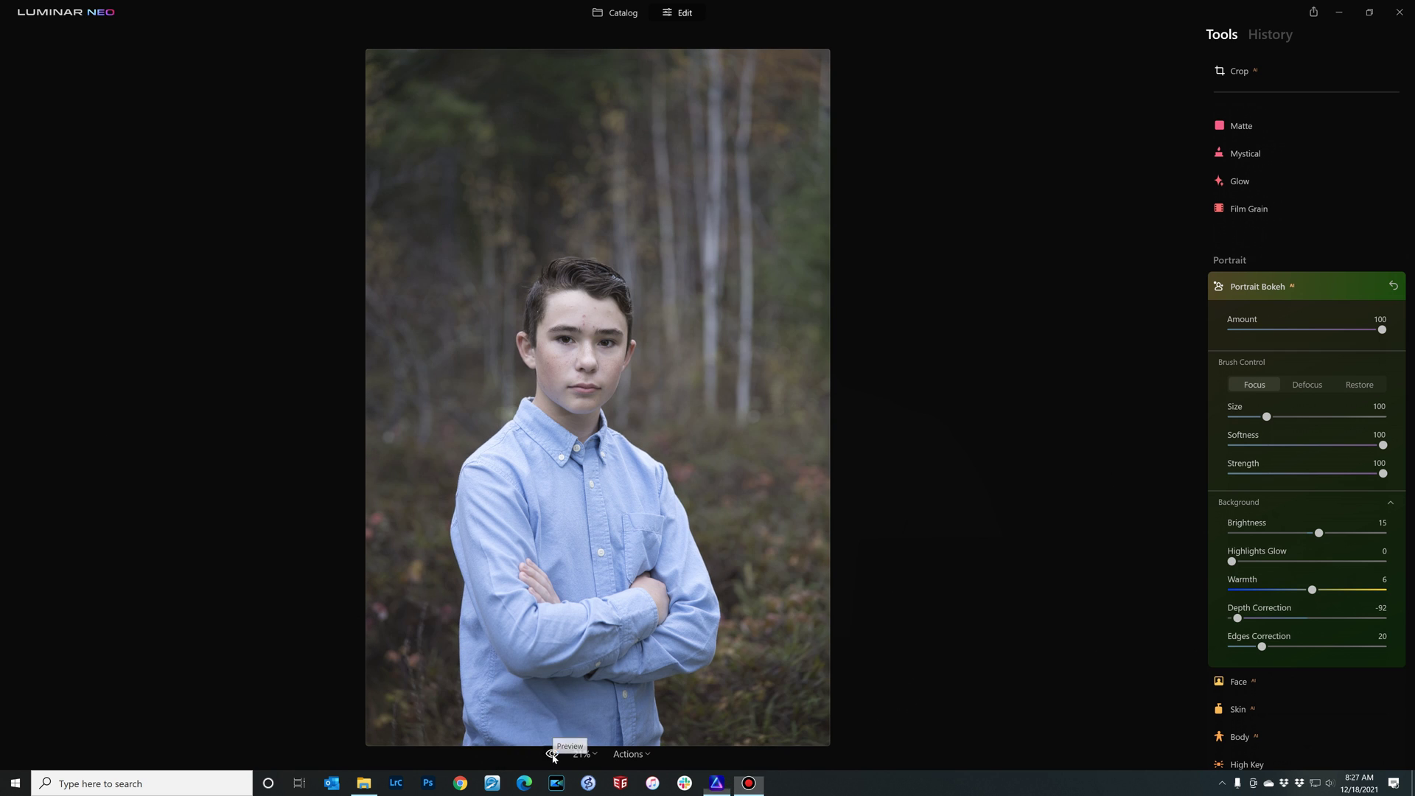
click(553, 754)
click(552, 755)
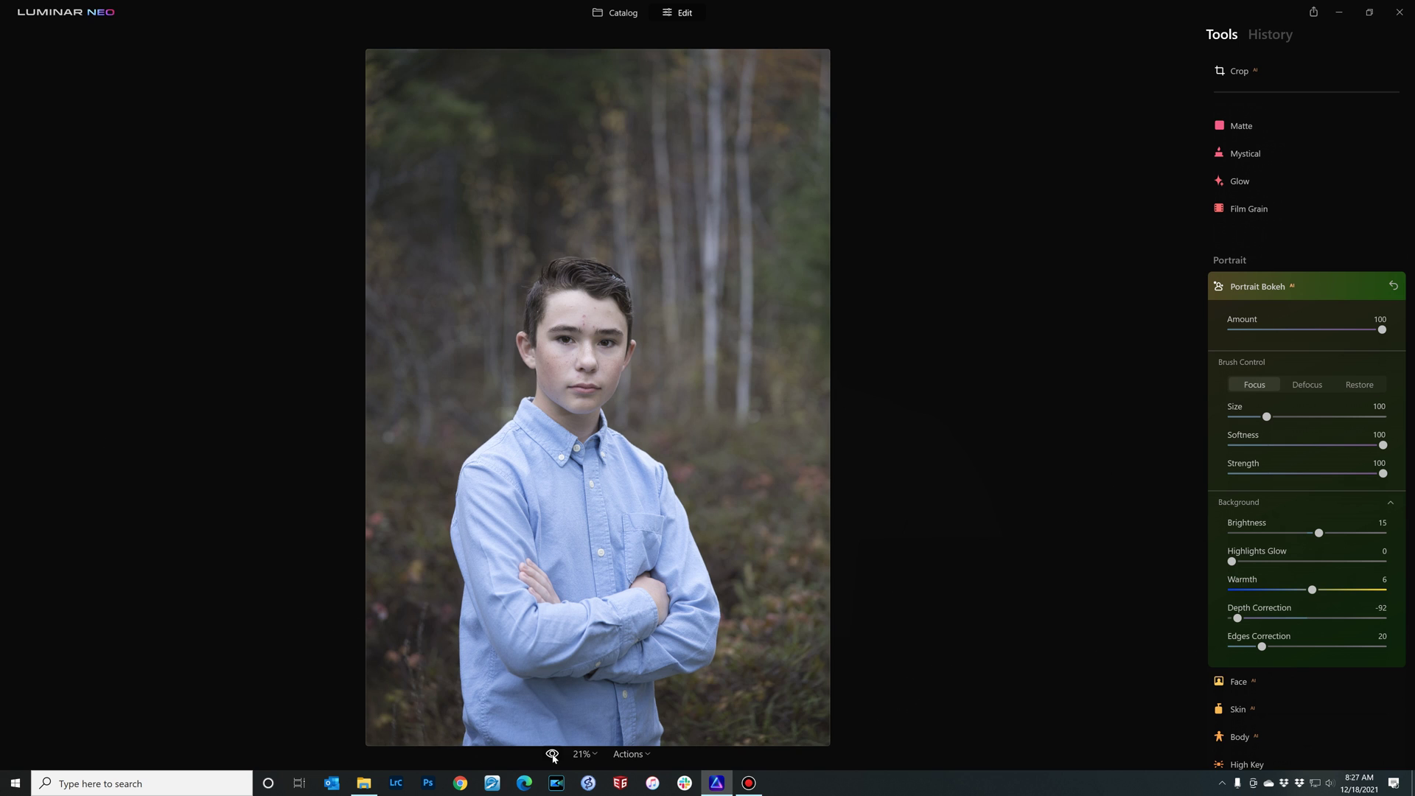
click(553, 754)
click(553, 754)
click(553, 754)
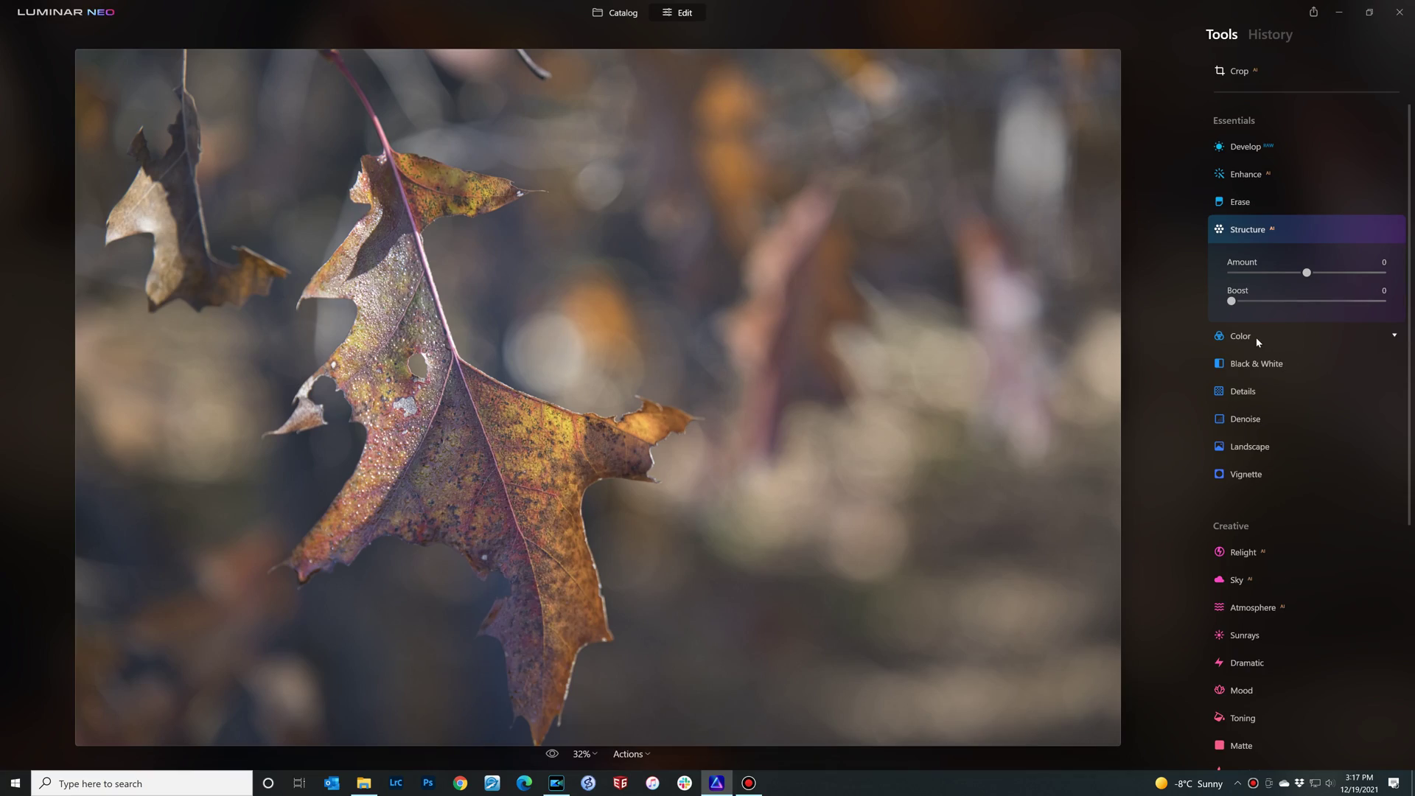
Look through the Color, Atmosphere and Sunrays tools without changing them
click(1255, 337)
scroll(1298, 512, down, 2)
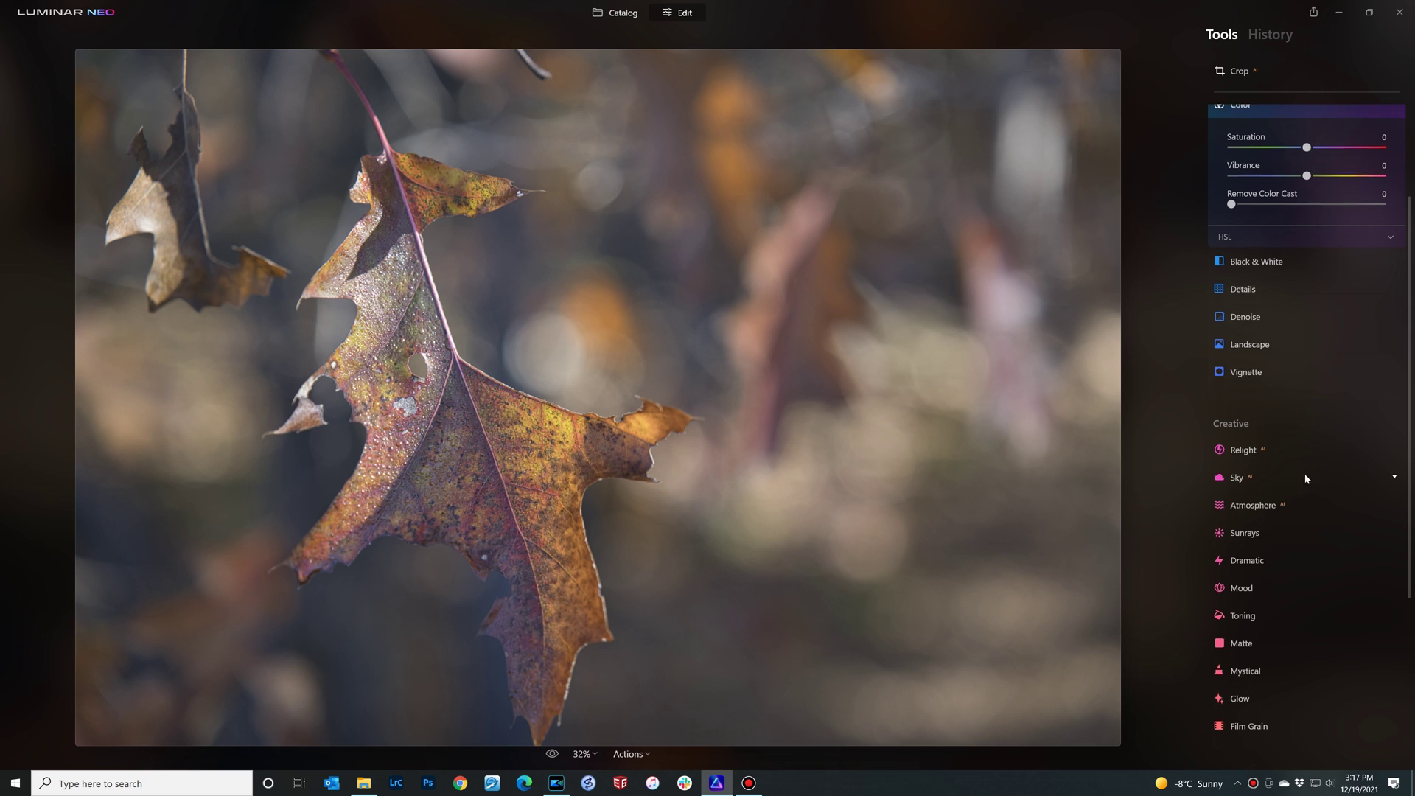
click(1271, 501)
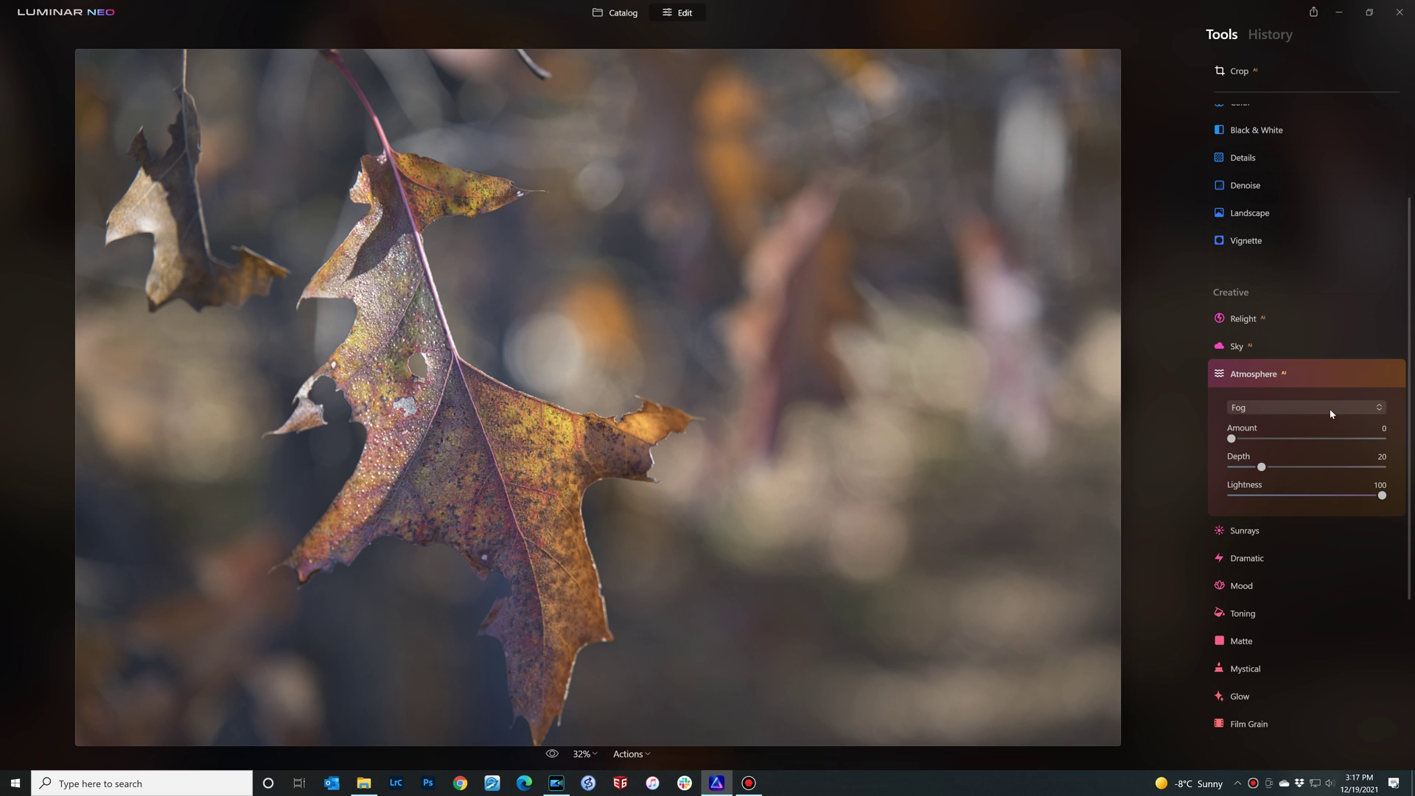
click(1286, 376)
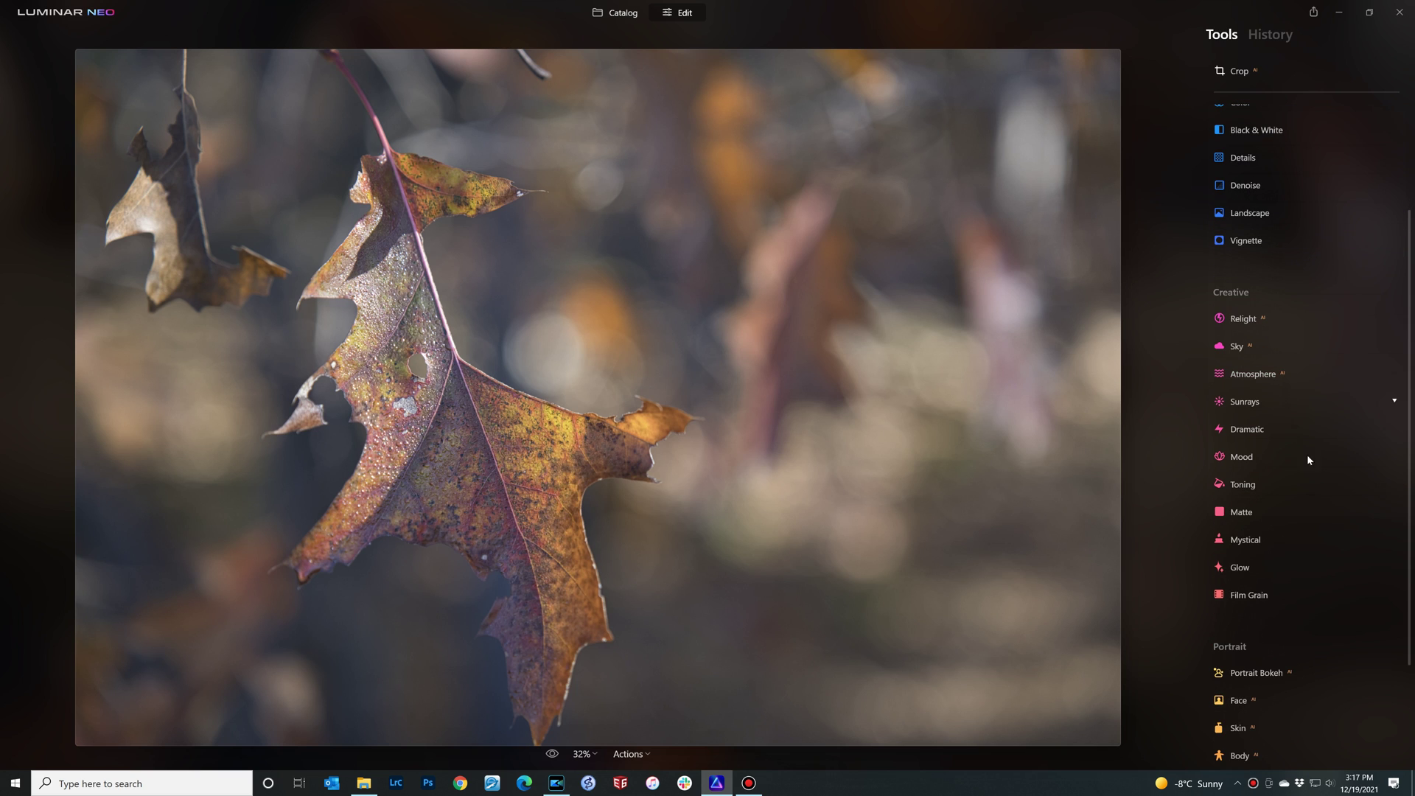
click(1260, 402)
click(1268, 405)
Apply the Genius LUT in Mood at Amount 30, then briefly check Mystical and Toning
click(1244, 458)
click(1326, 490)
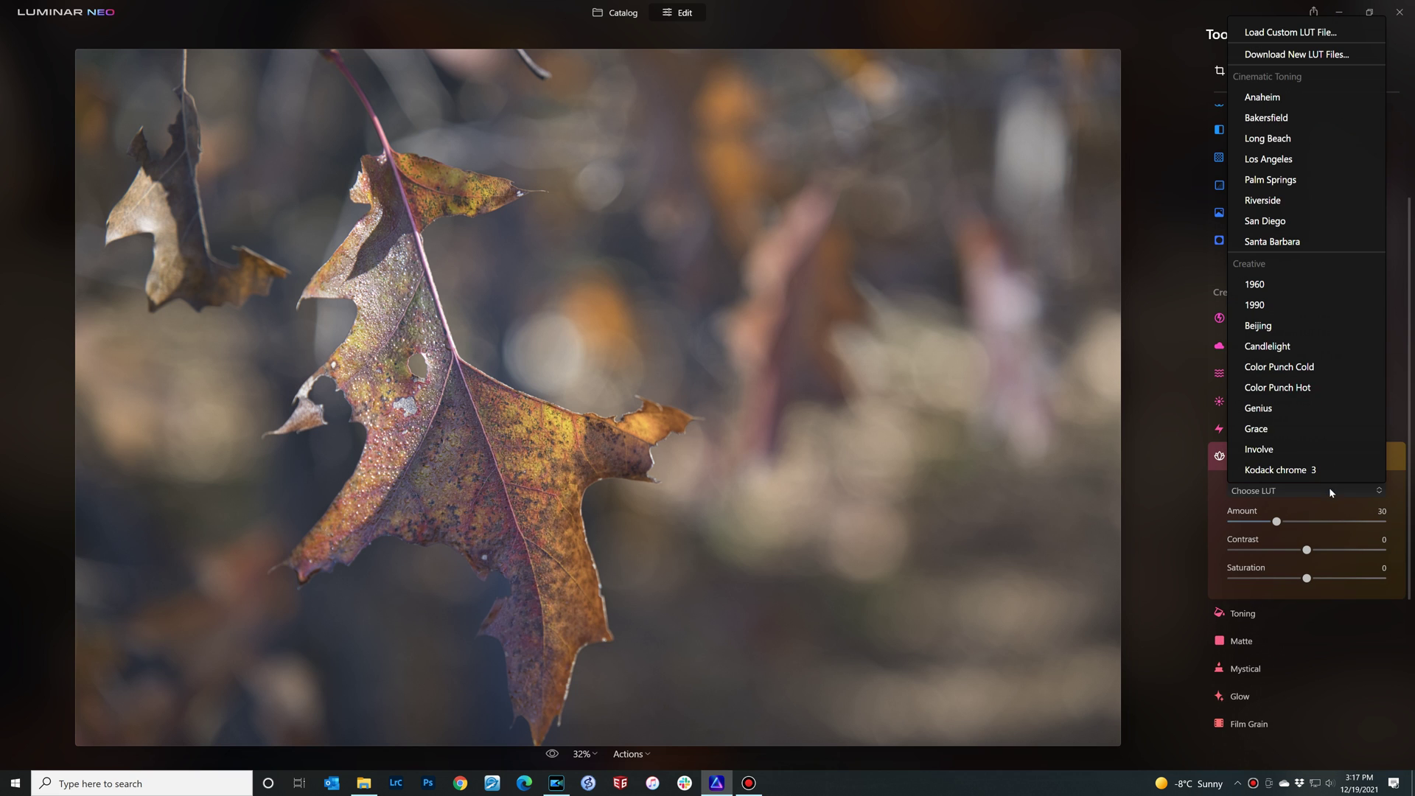
click(1261, 407)
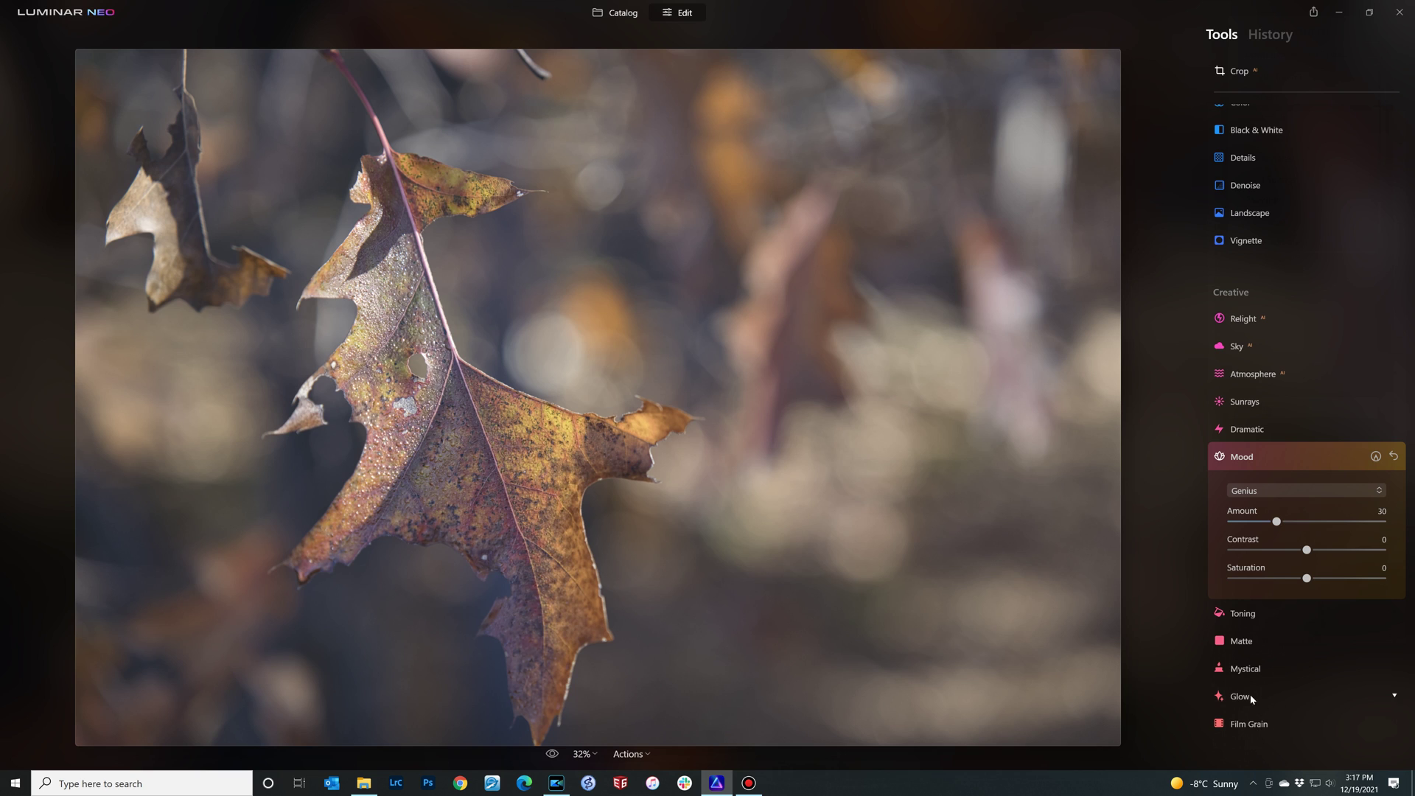
click(1245, 669)
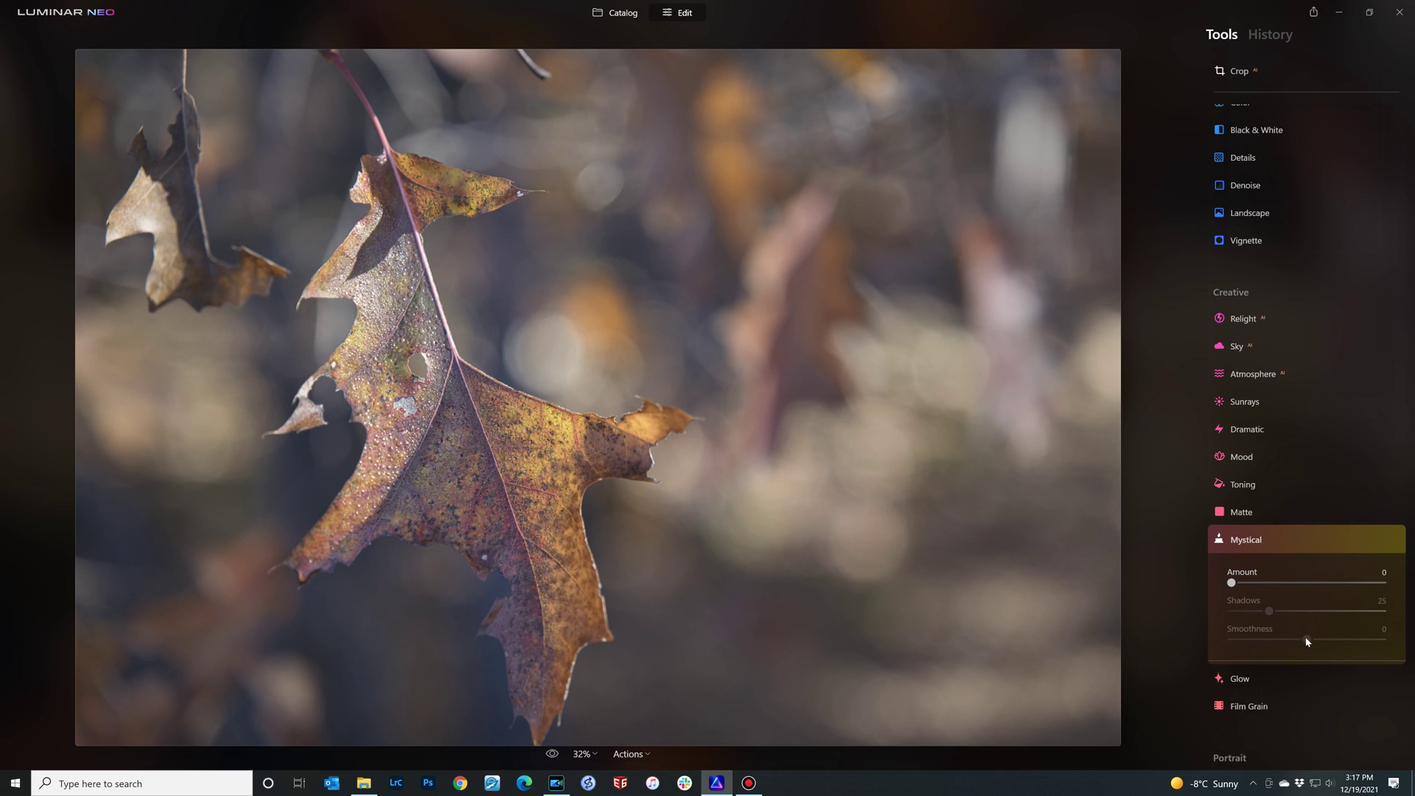
click(1244, 545)
click(1244, 486)
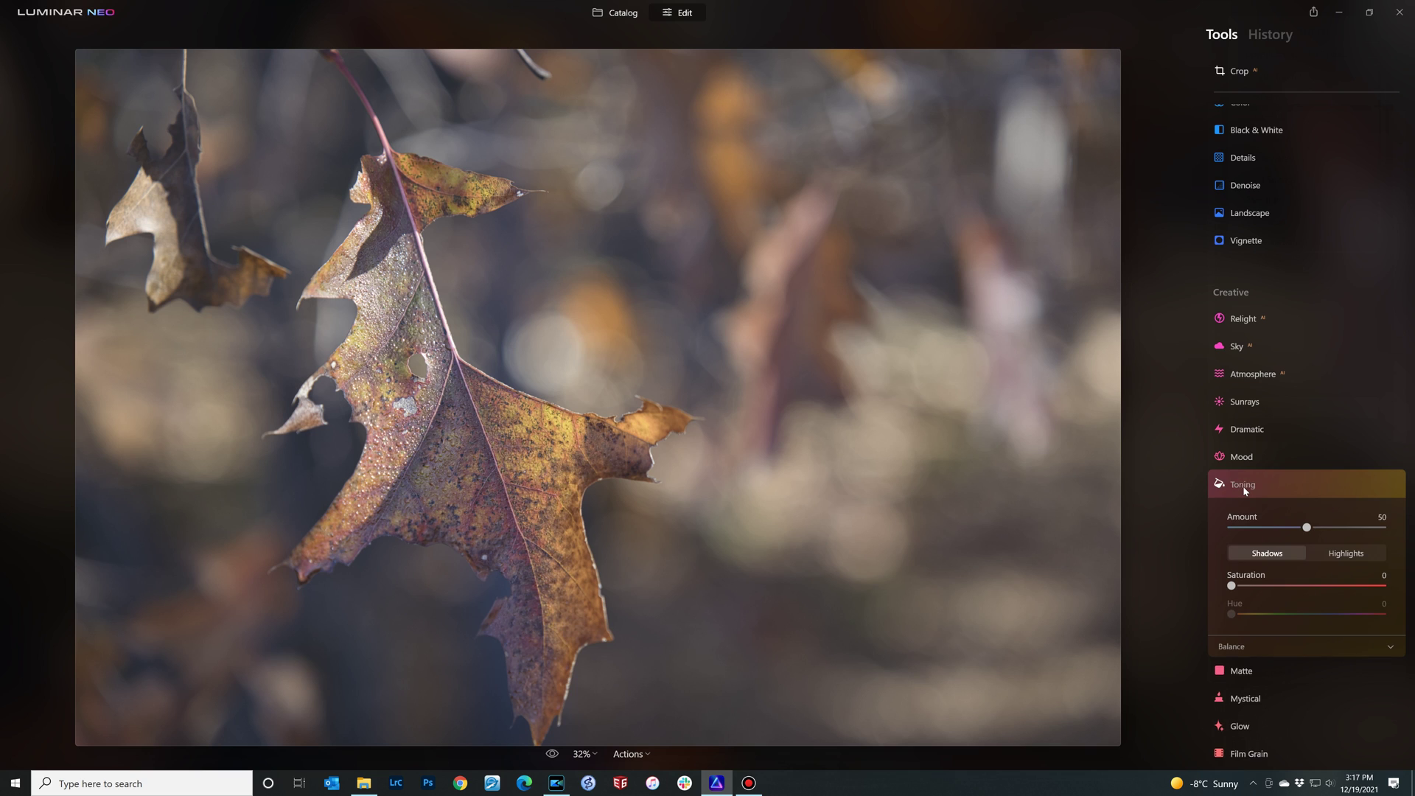
click(1244, 489)
scroll(1265, 687, down, 3)
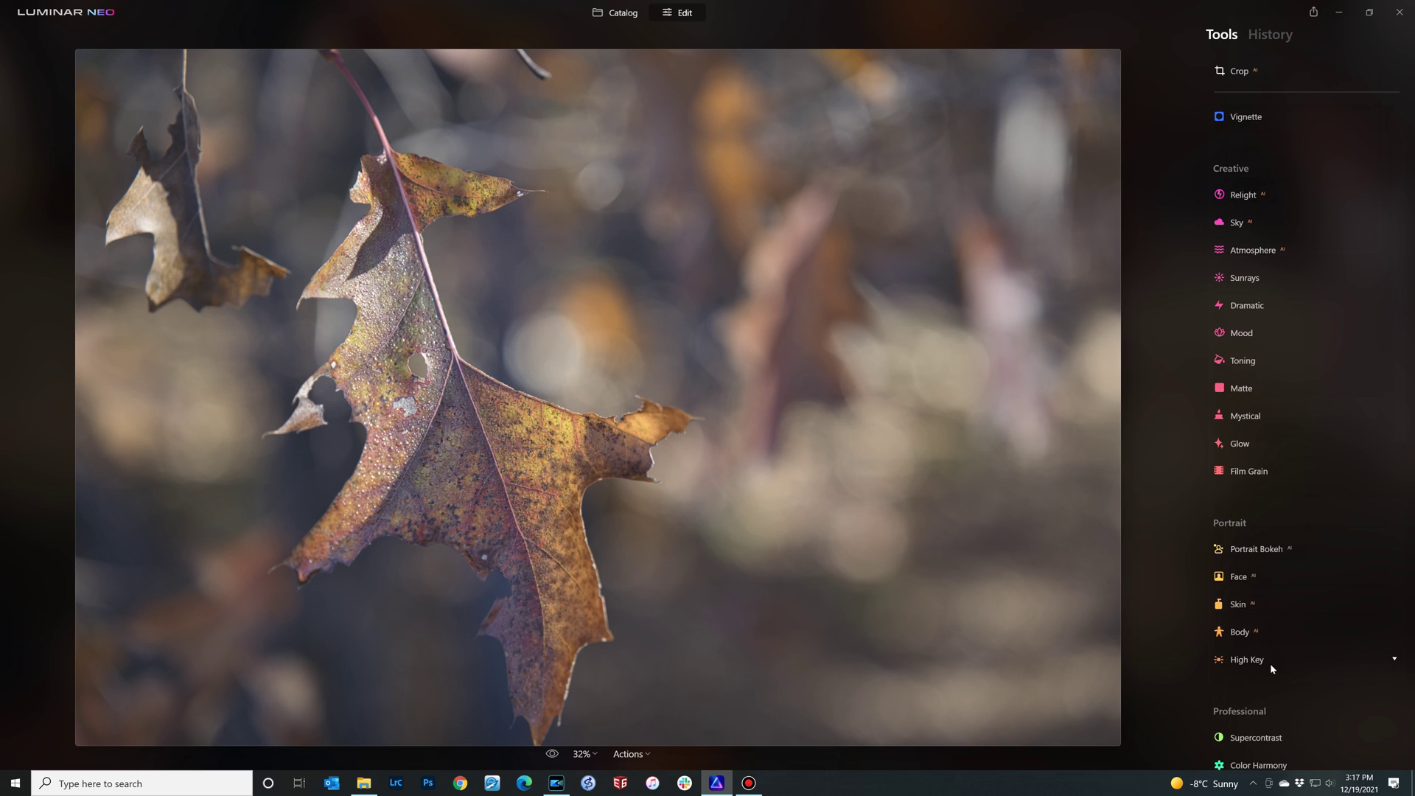
Set Supercontrast Highlights Contrast 11, Midtones Contrast 30, Shadows Contrast 24 and Shadows Balance 45
click(1263, 709)
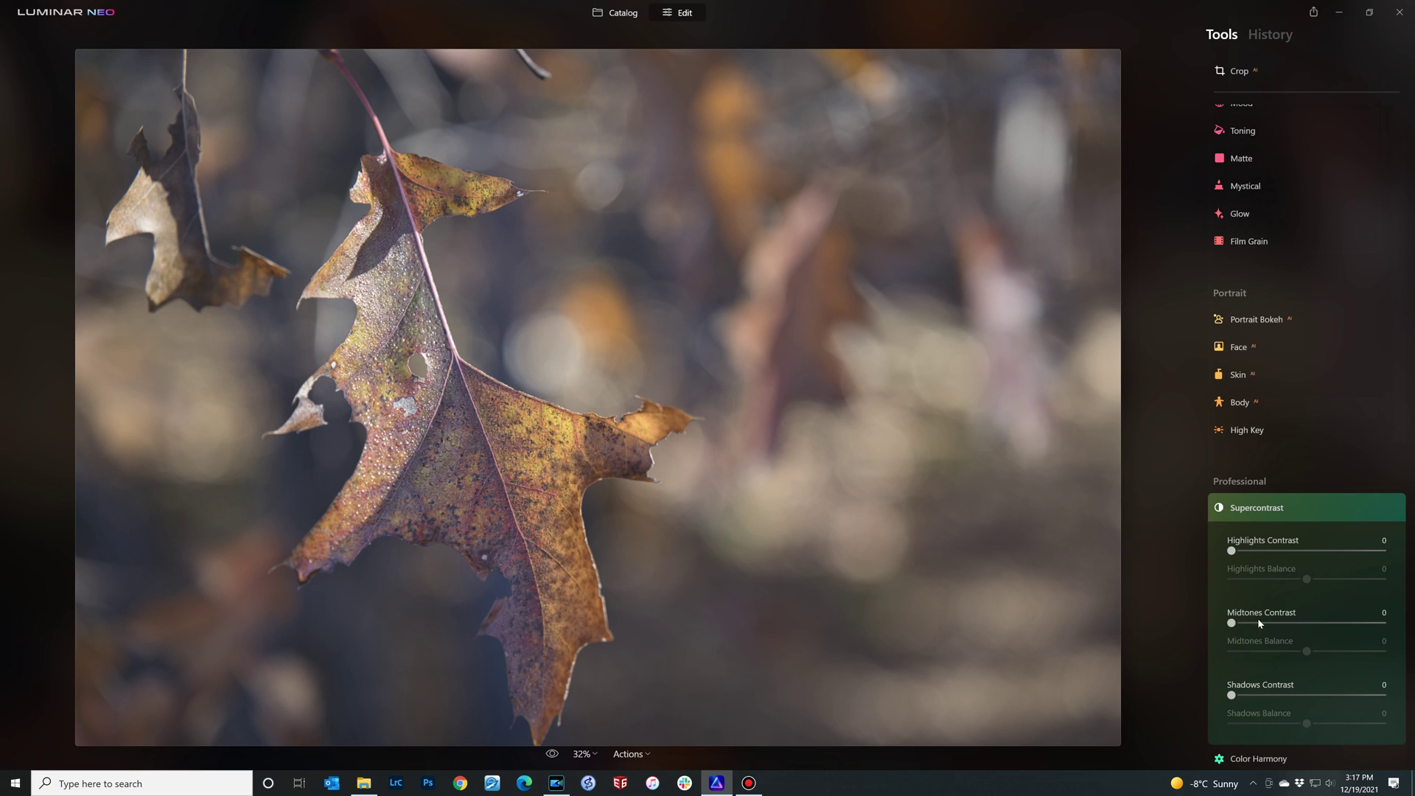
drag(1231, 551, 1251, 553)
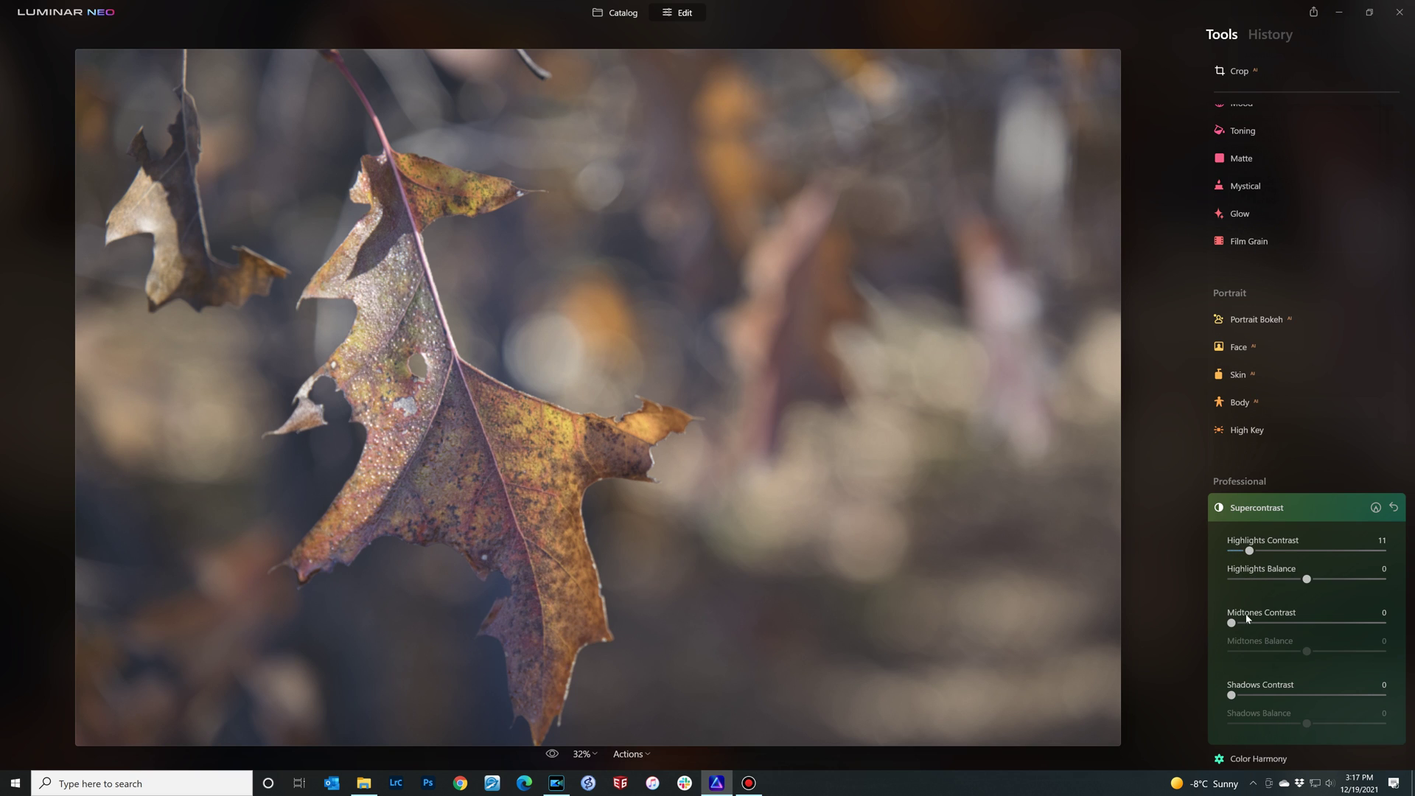
drag(1232, 623, 1278, 623)
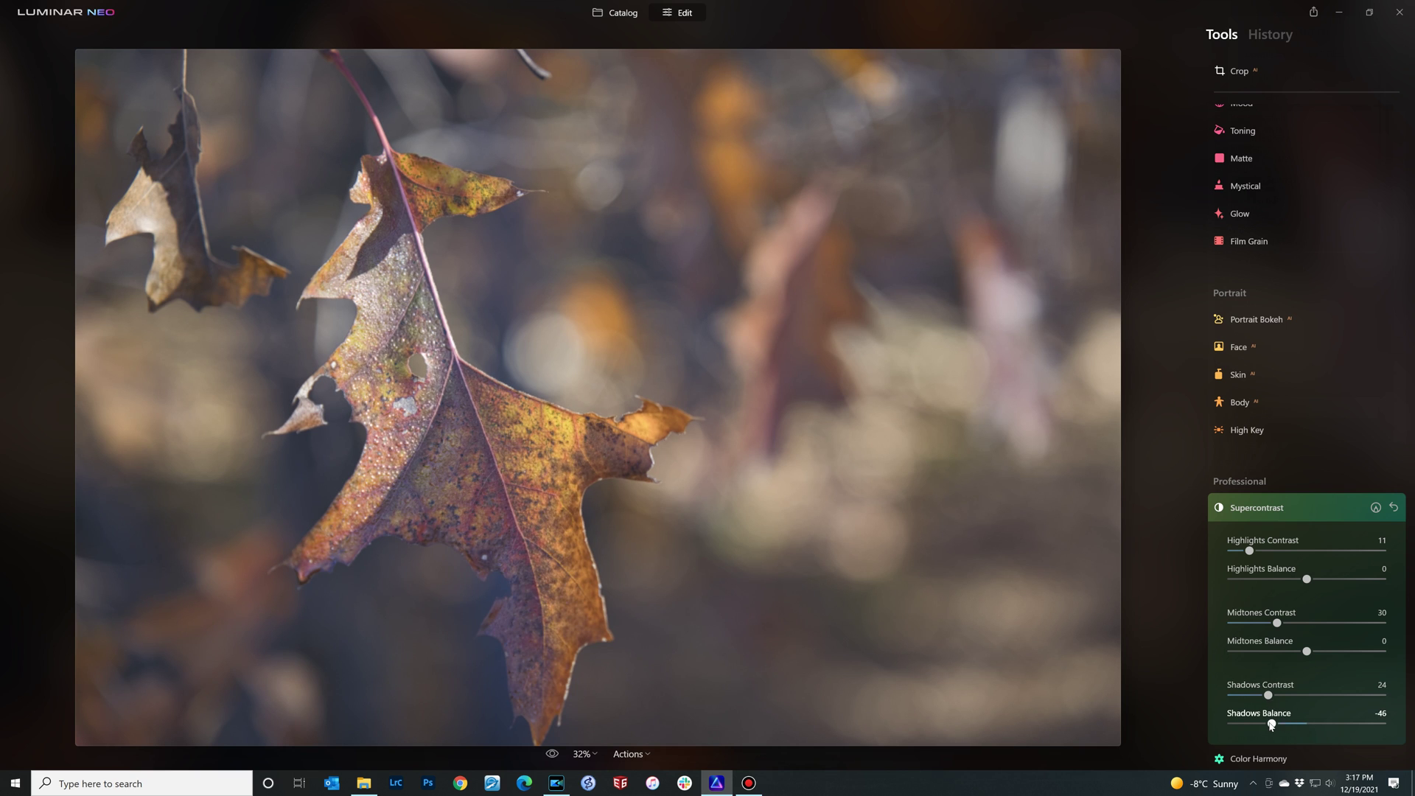
drag(1353, 720, 1341, 720)
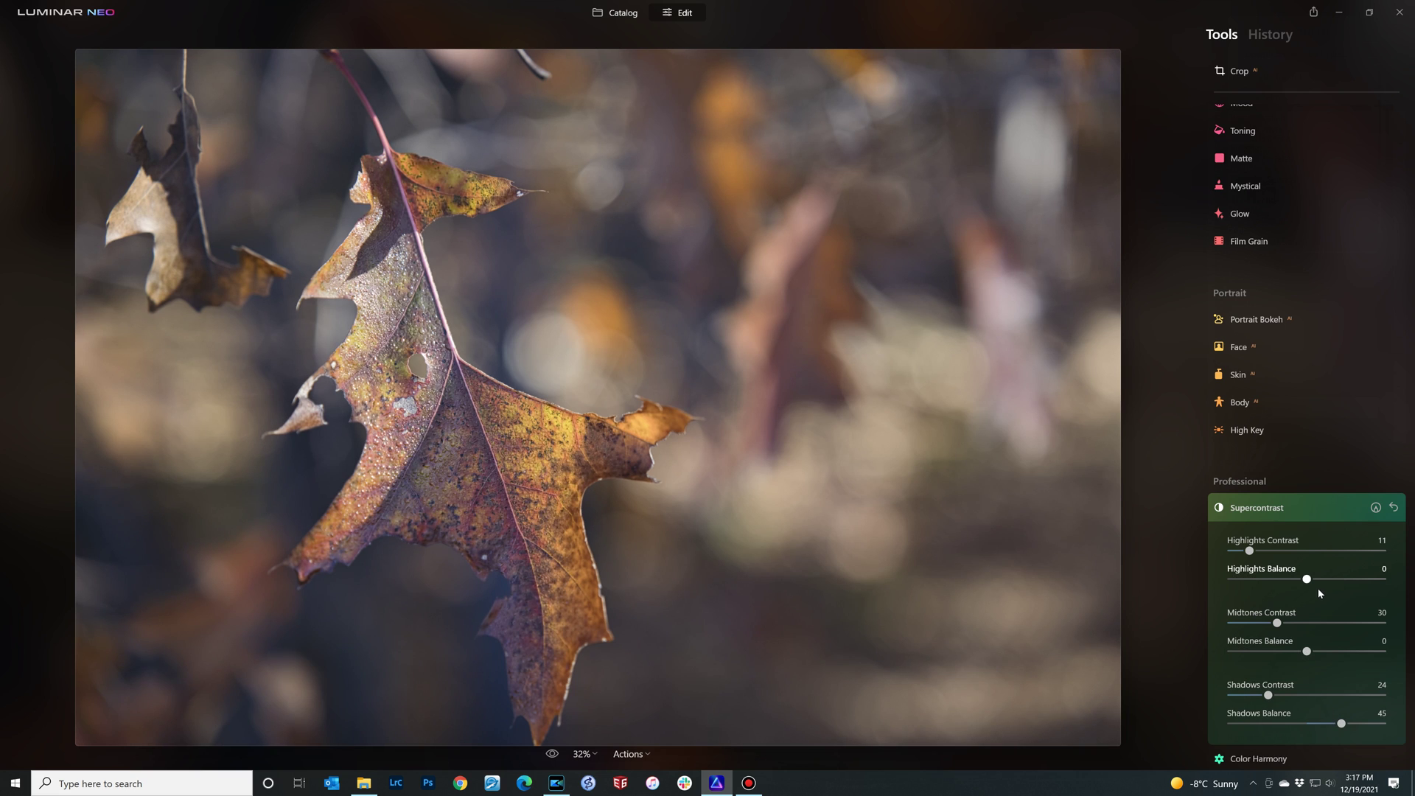
scroll(1323, 597, down, 1)
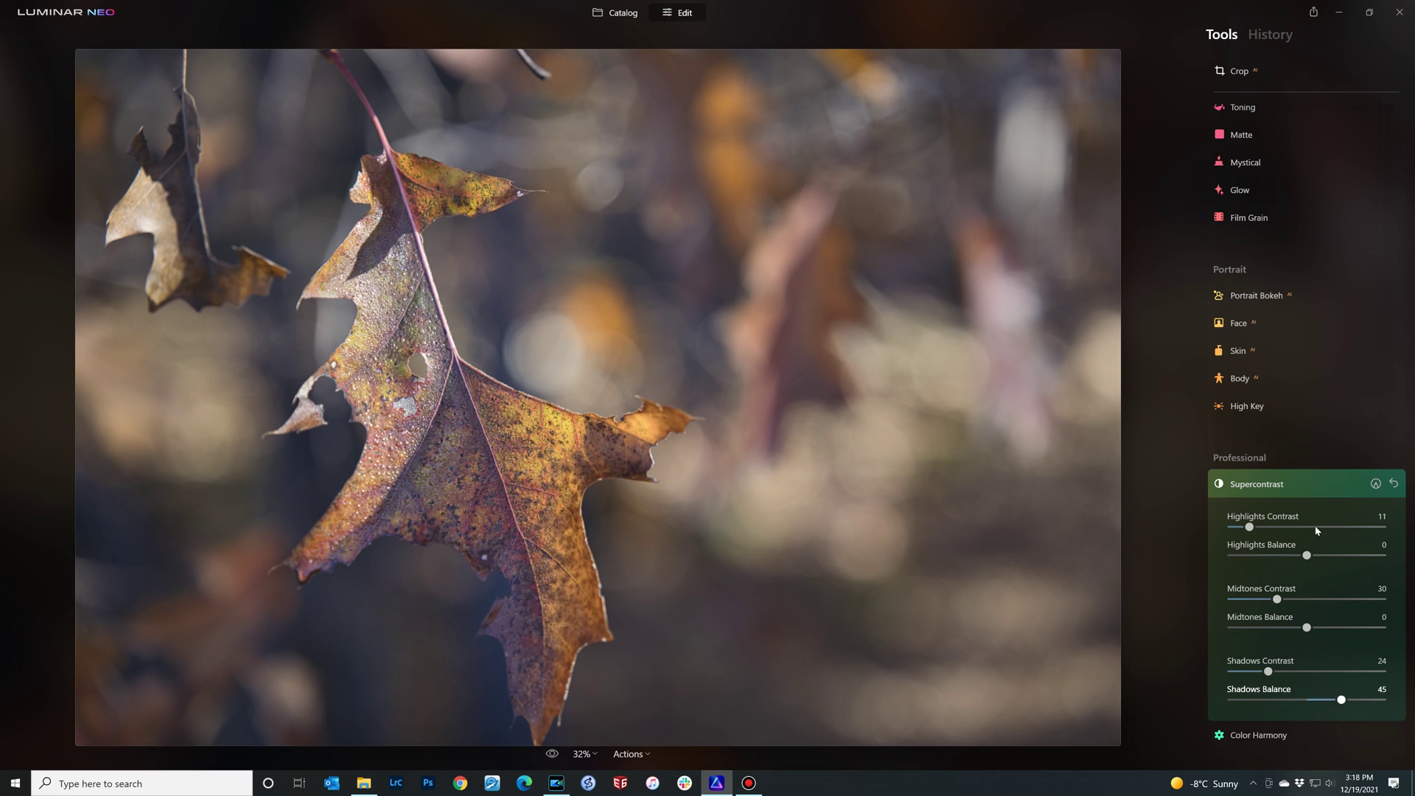
Set Color Harmony Brilliance 4 and Warmth 8, with Split Color Warmth Warm 15 and Cool -22
click(1352, 490)
click(1243, 739)
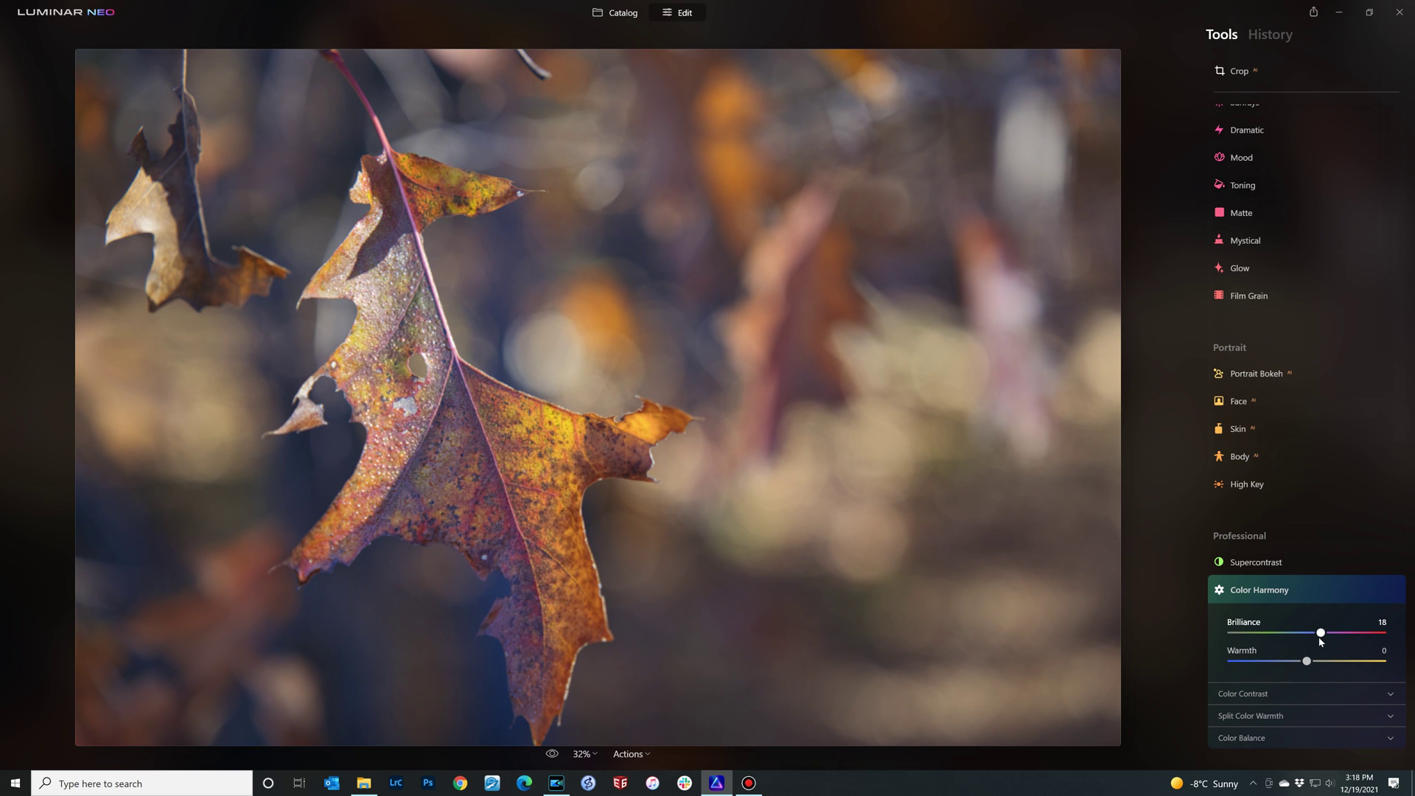
drag(1306, 637, 1313, 660)
click(1290, 718)
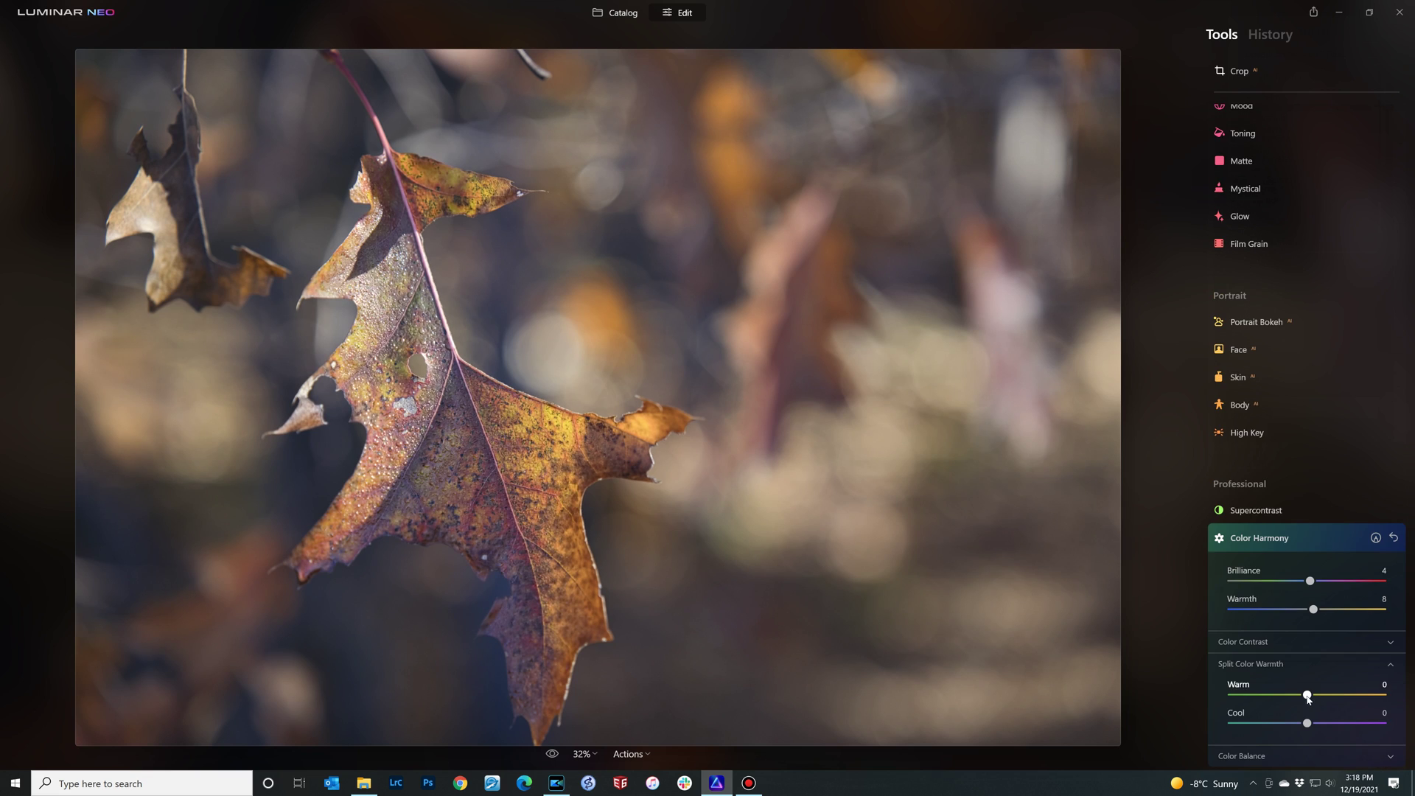
drag(1332, 698, 1326, 697)
scroll(1319, 708, down, 1)
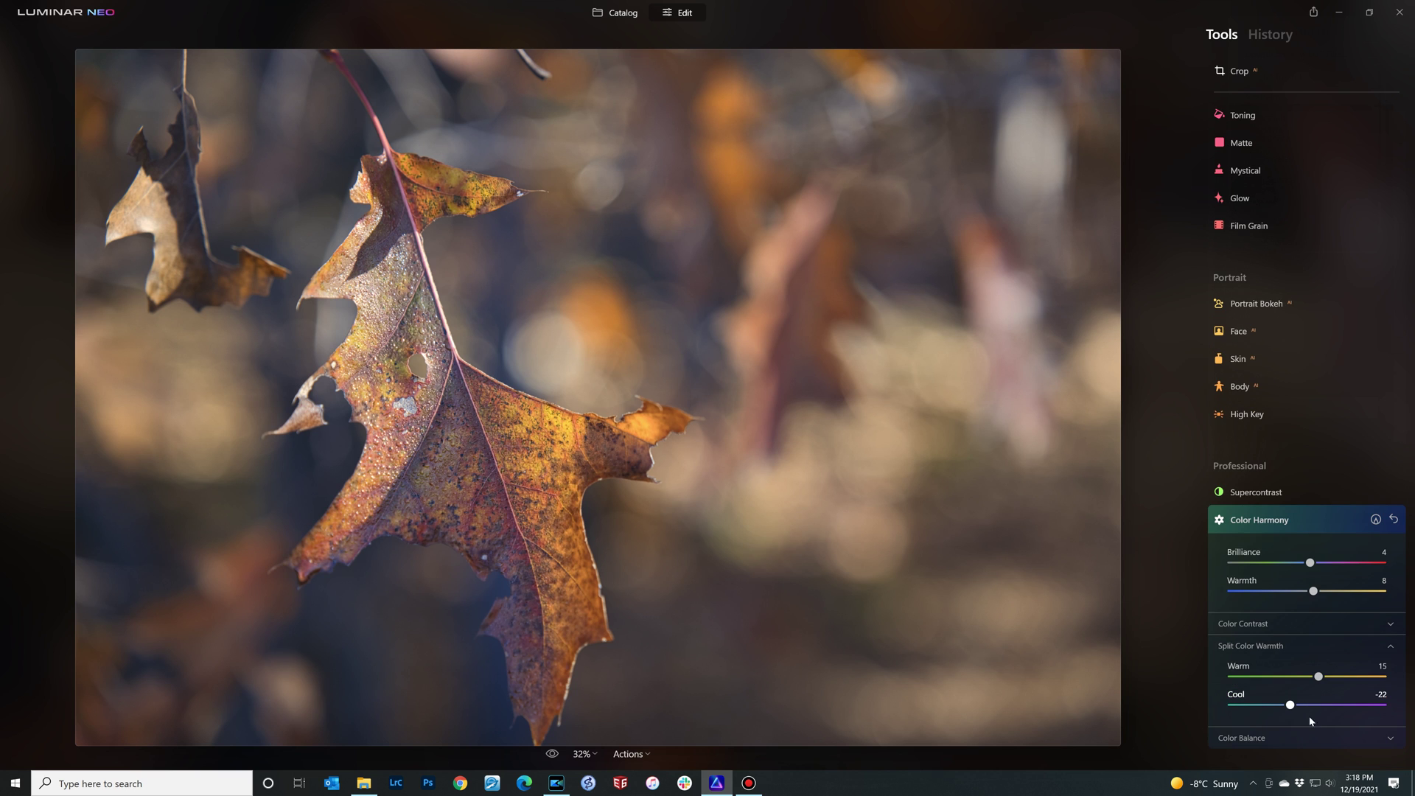
click(1269, 738)
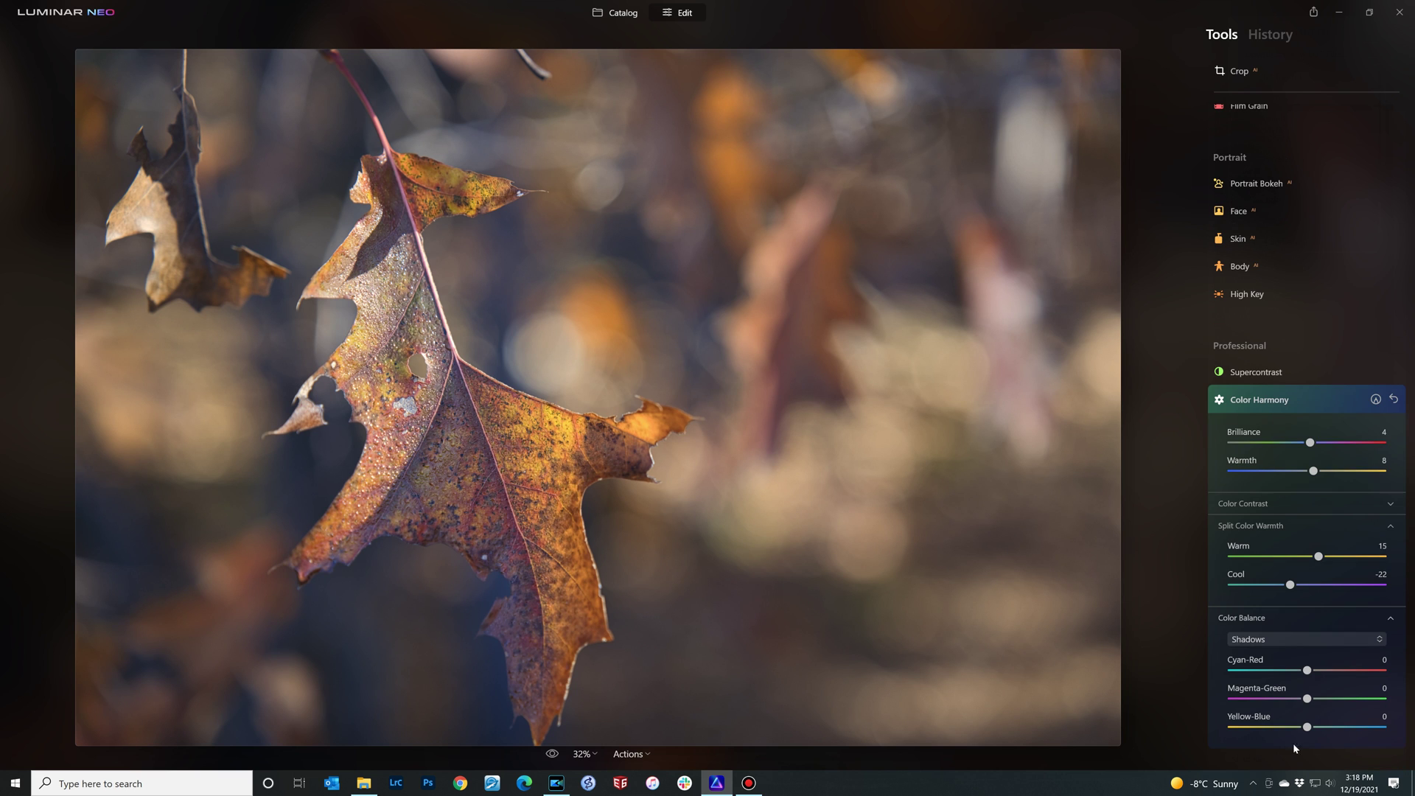